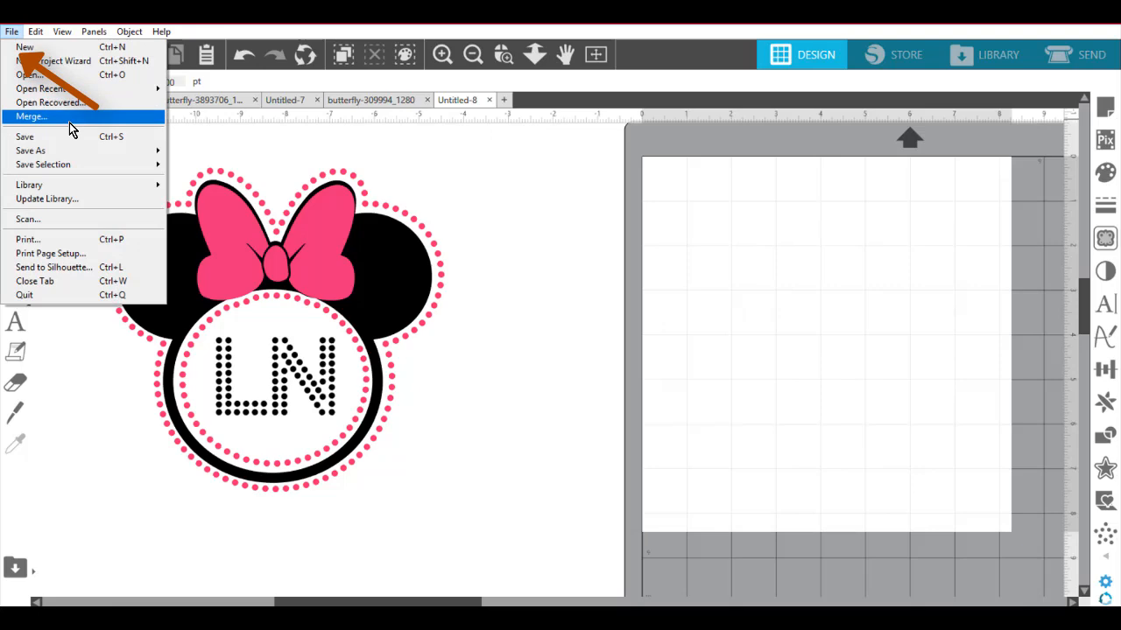
Step: Merge the "minnie monogram head by tay" file into the design and move the artwork up across the page's left edge
click(69, 123)
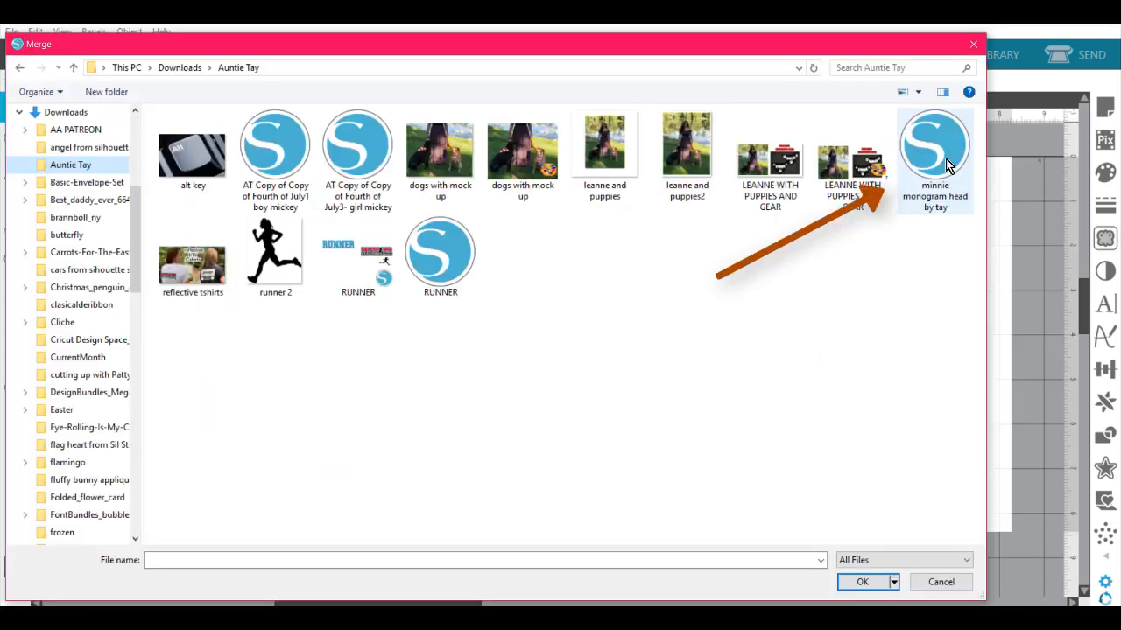
double_click(935, 149)
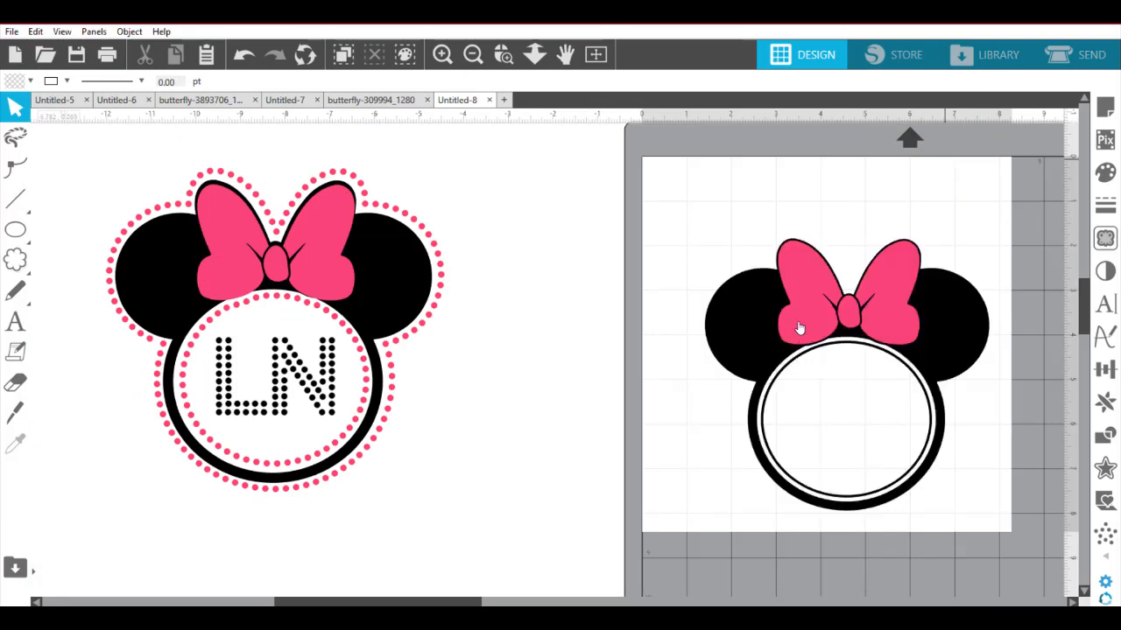
mouse_move(813, 318)
mouse_down()
mouse_move(700, 245)
mouse_move(652, 241)
mouse_up()
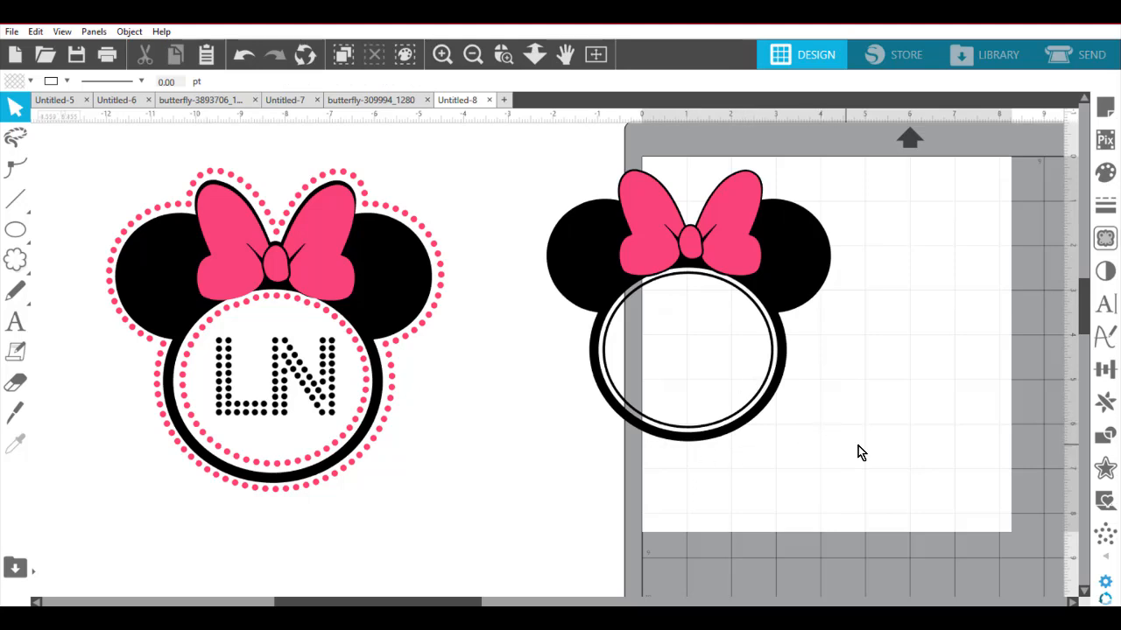
Step: Ungroup the merged Minnie head artwork and deselect its pieces
click(722, 426)
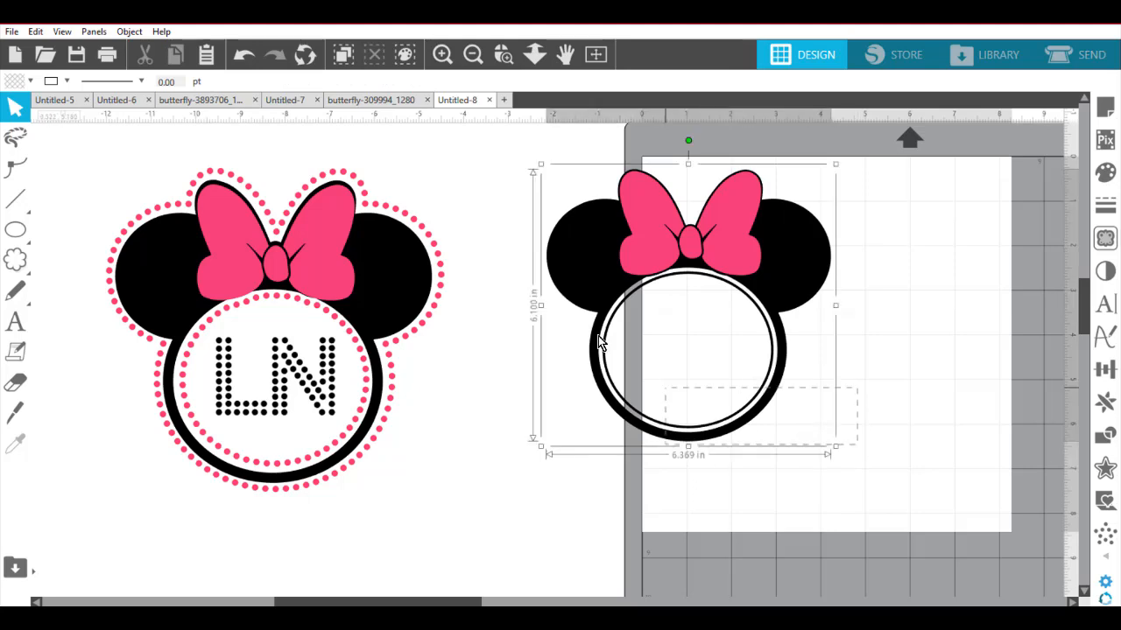
right_click(676, 260)
click(751, 445)
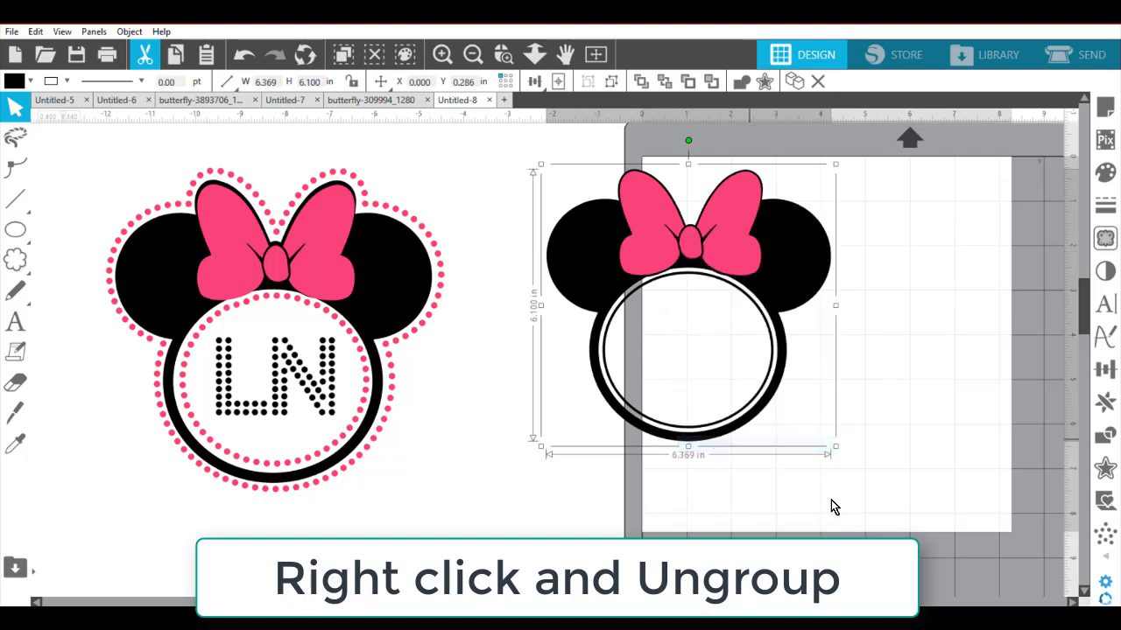
click(937, 385)
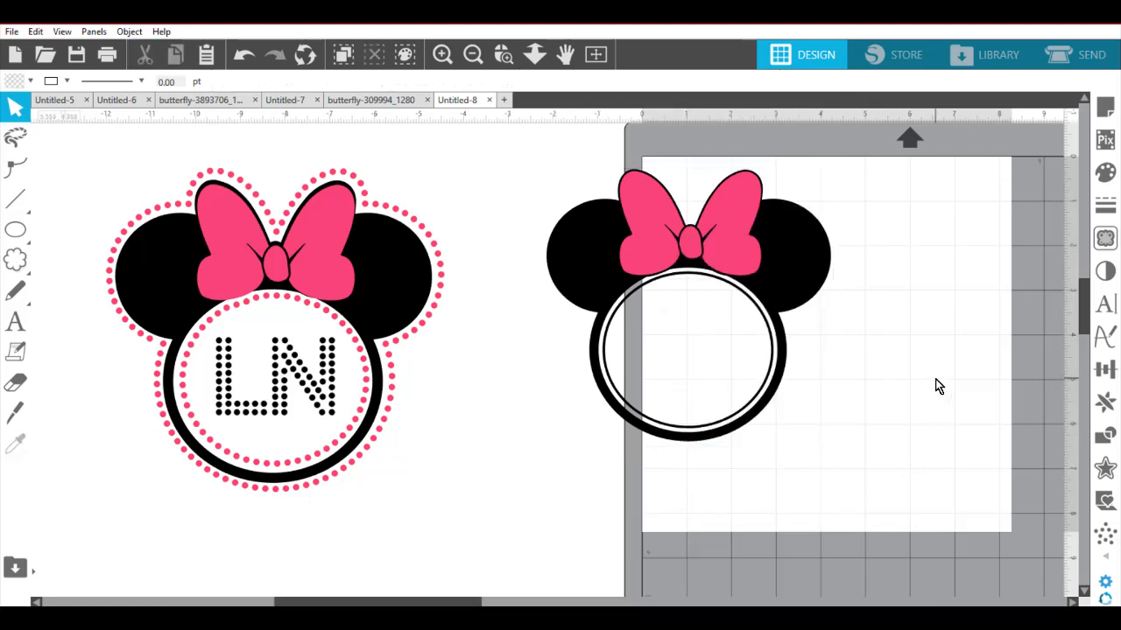
click(762, 317)
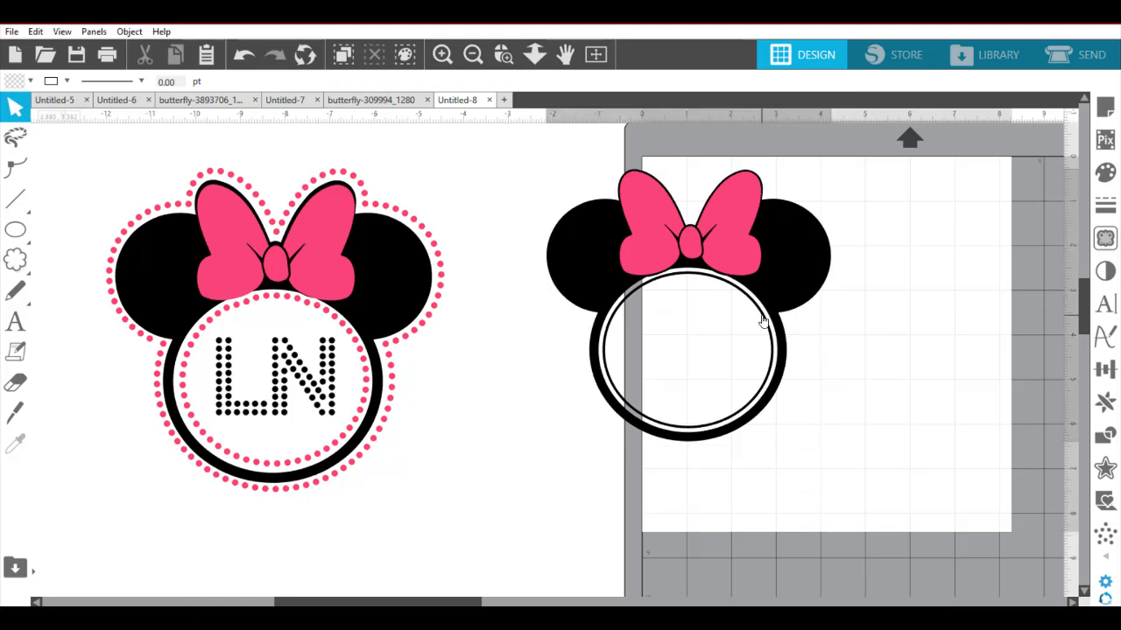
Step: Separate the pink bow from the black head, moving the bow off the page's upper-left corner and keeping the head on the page
drag(770, 334, 836, 455)
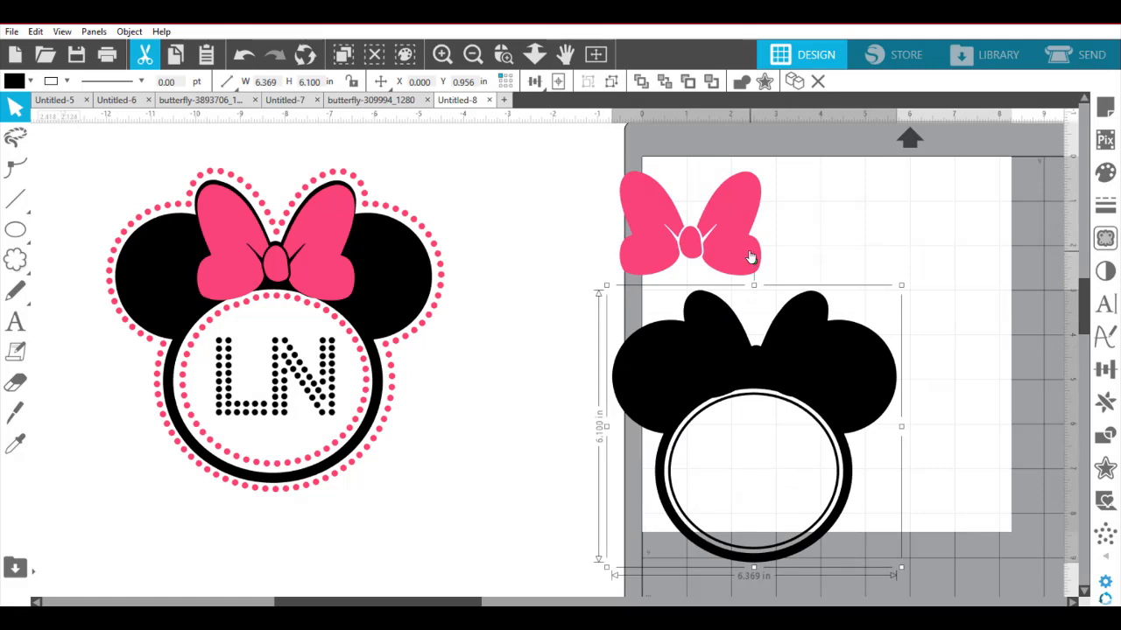
drag(753, 260, 631, 224)
drag(726, 340, 745, 272)
click(889, 427)
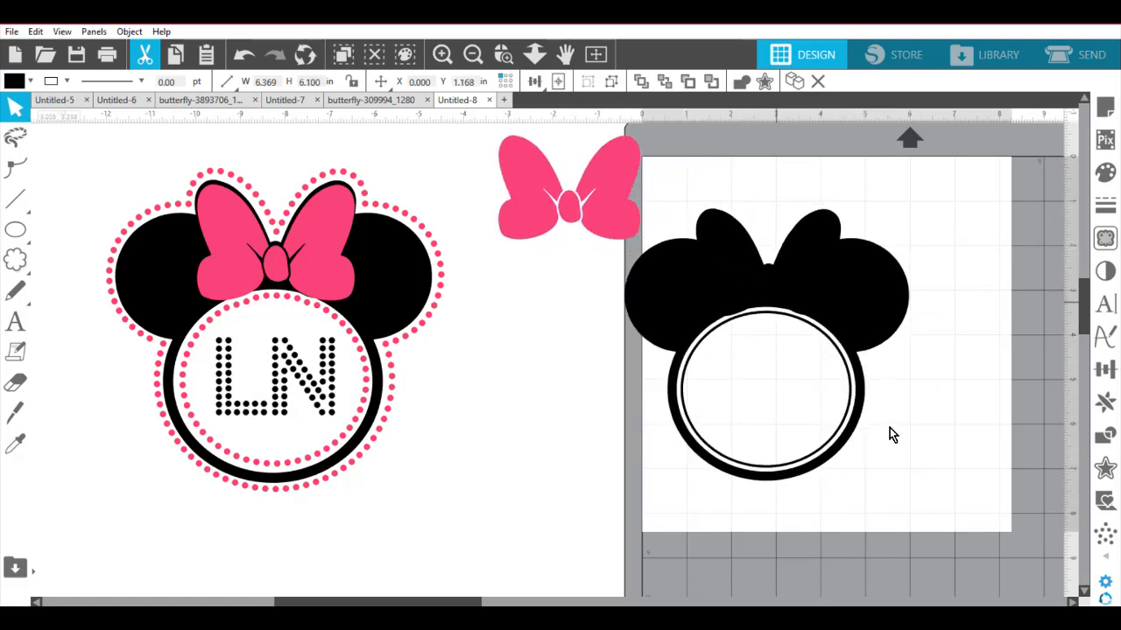
Step: Ungroup the black head artwork so its thin inner ring is a separate piece
drag(900, 465, 711, 267)
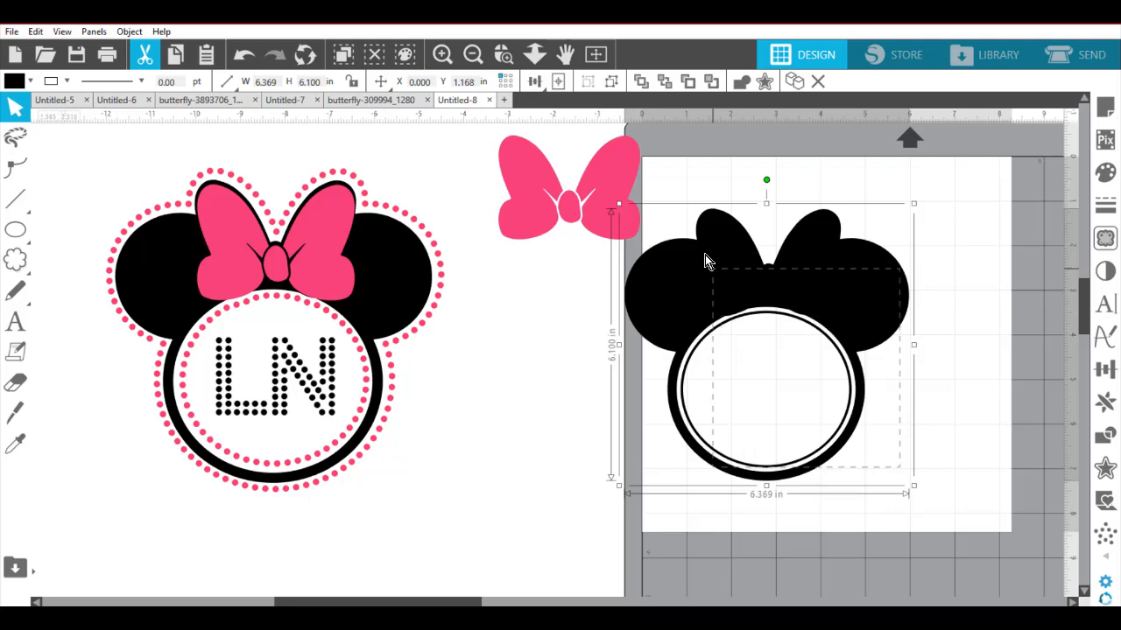
right_click(749, 300)
click(816, 446)
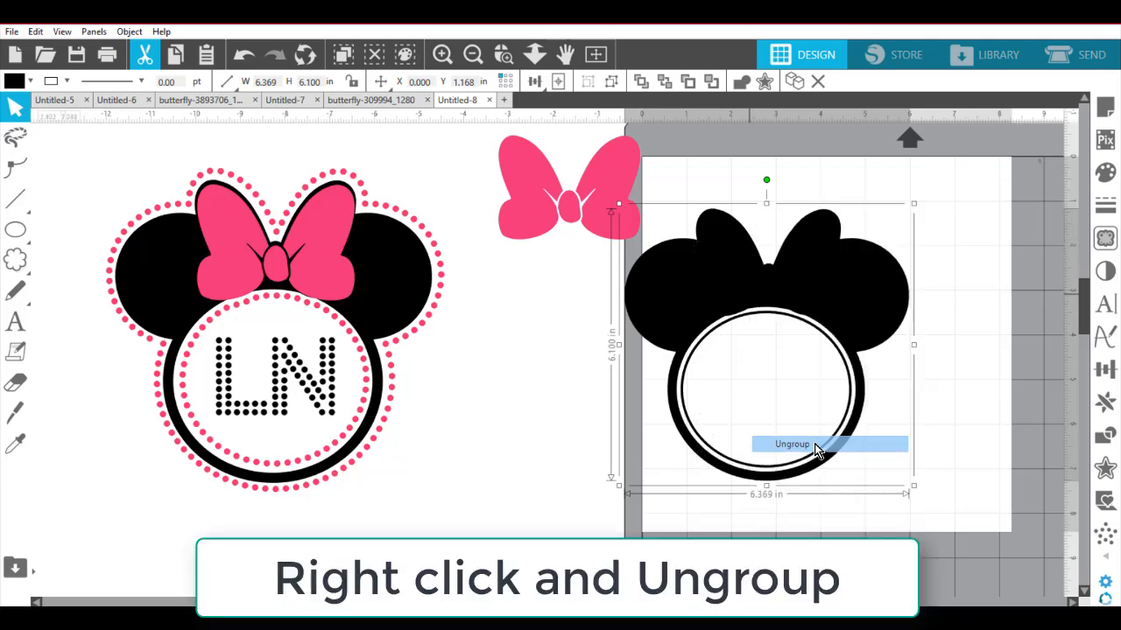
click(959, 413)
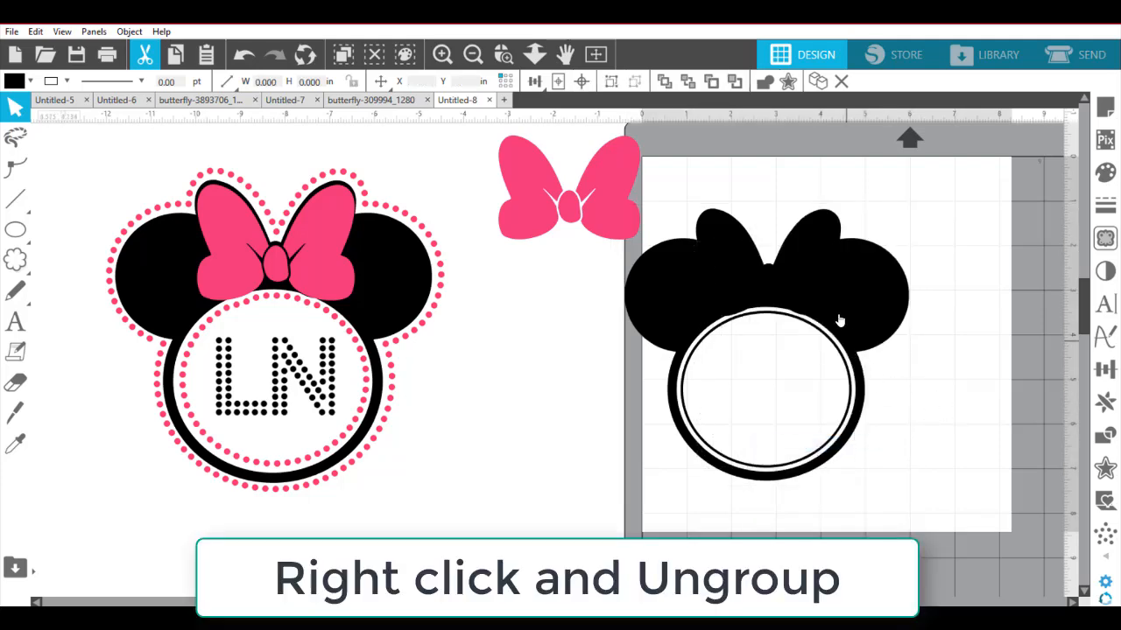
Step: Move the black head away from the thin inner ring and delete the ring
drag(838, 319, 633, 170)
click(778, 320)
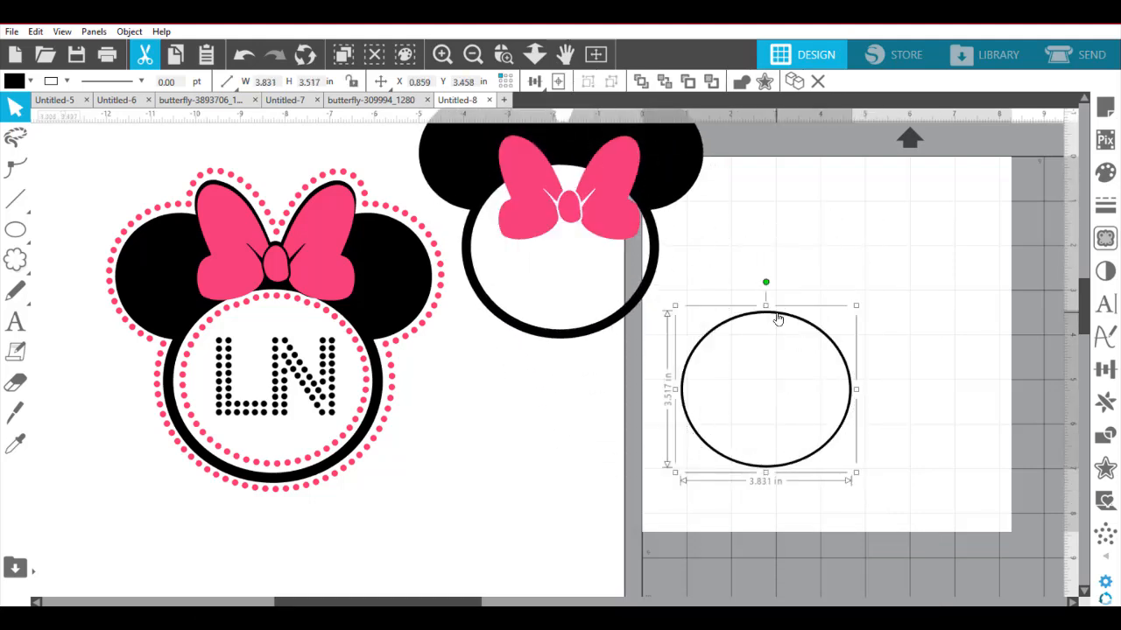
key(Delete)
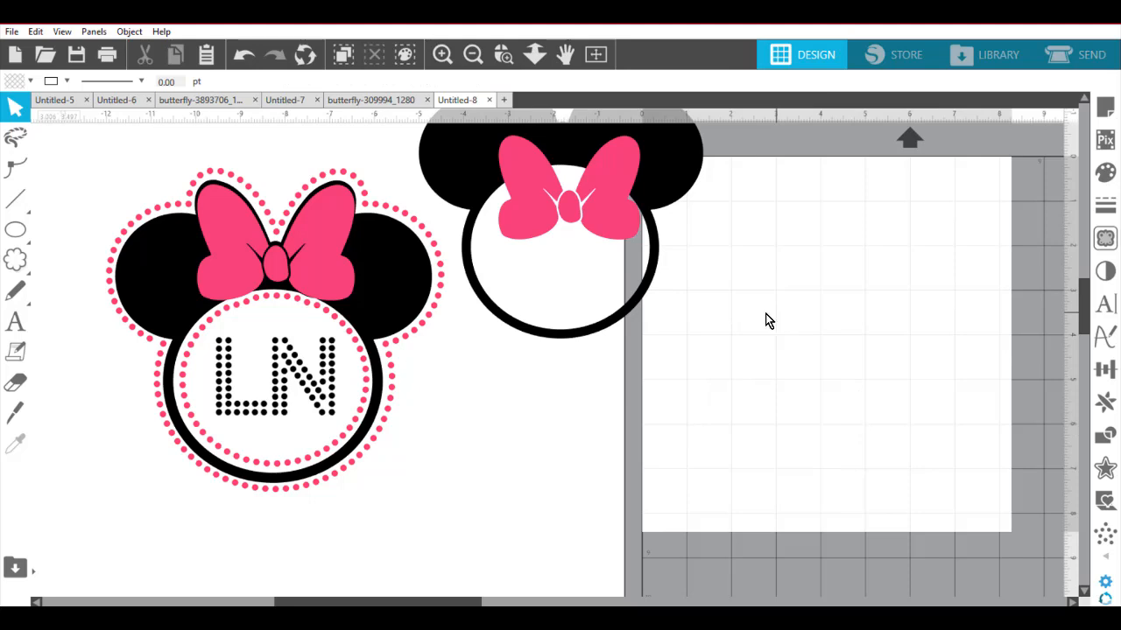
Step: Return the black head to the page and move the pink bow farther away from it
drag(660, 181, 768, 316)
drag(611, 203, 534, 177)
drag(673, 266, 771, 256)
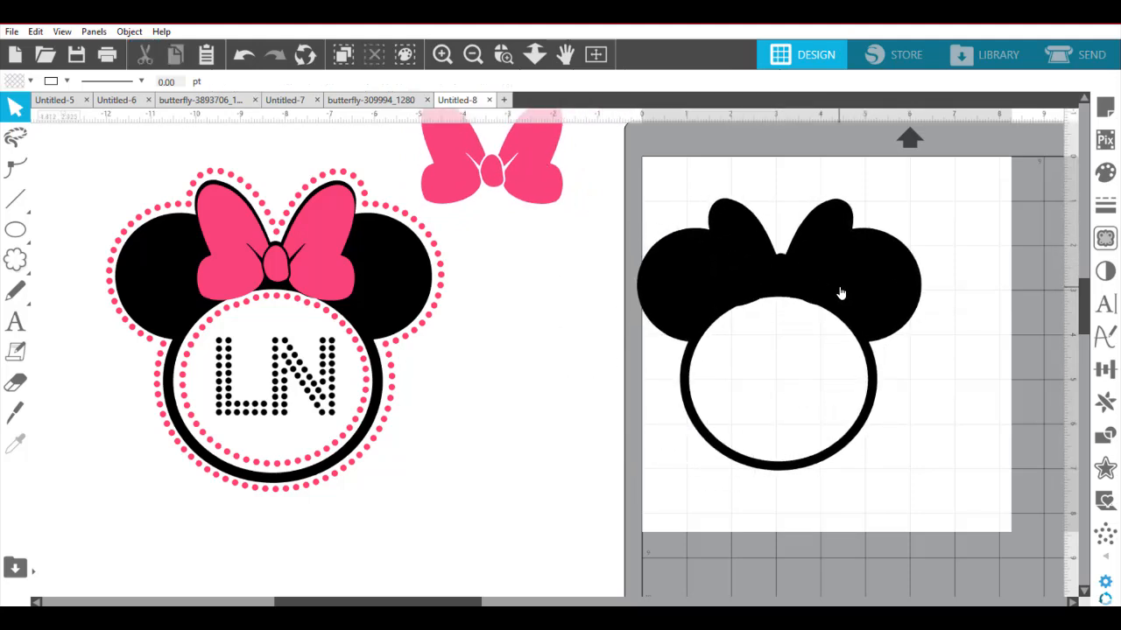
Step: Create a 0.125 in offset with rounded corners around the black Minnie head
click(1104, 401)
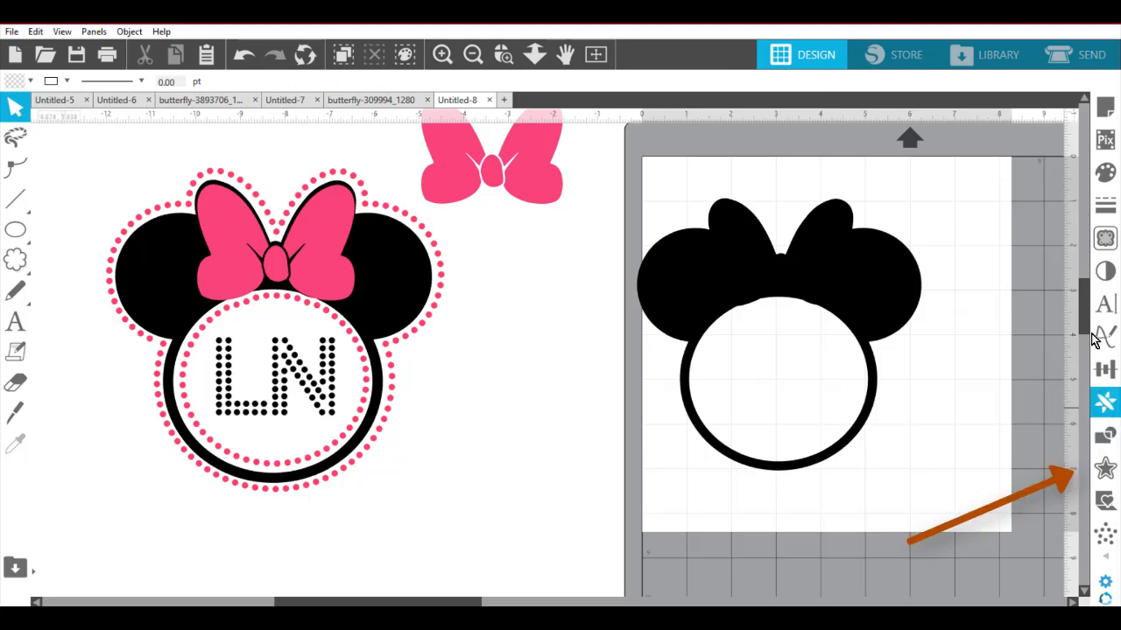
click(1103, 473)
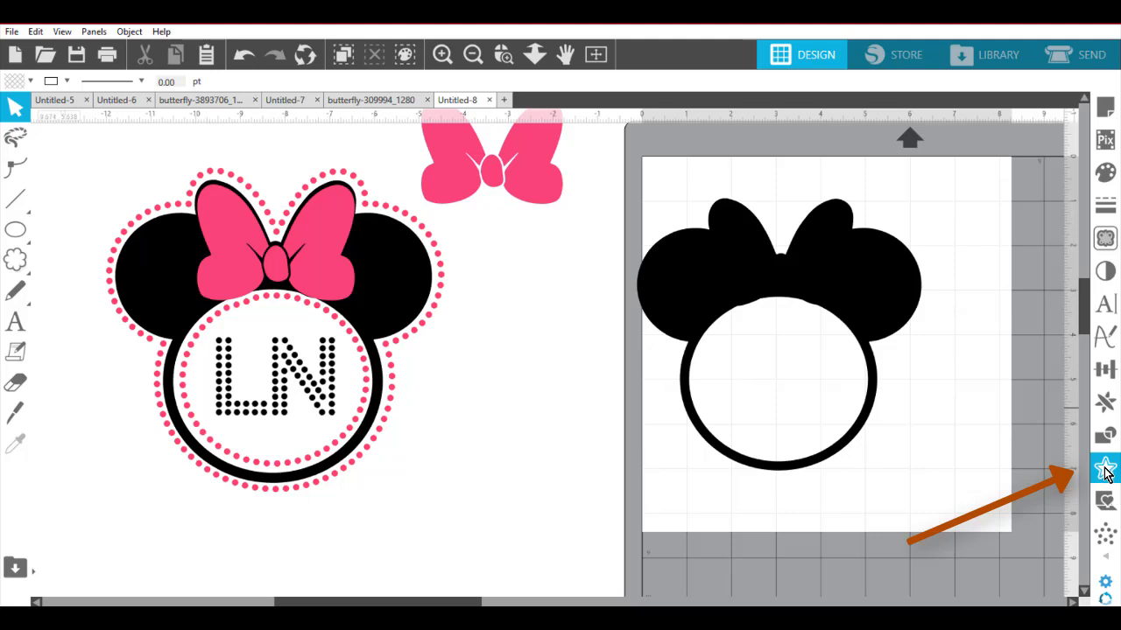
click(1104, 471)
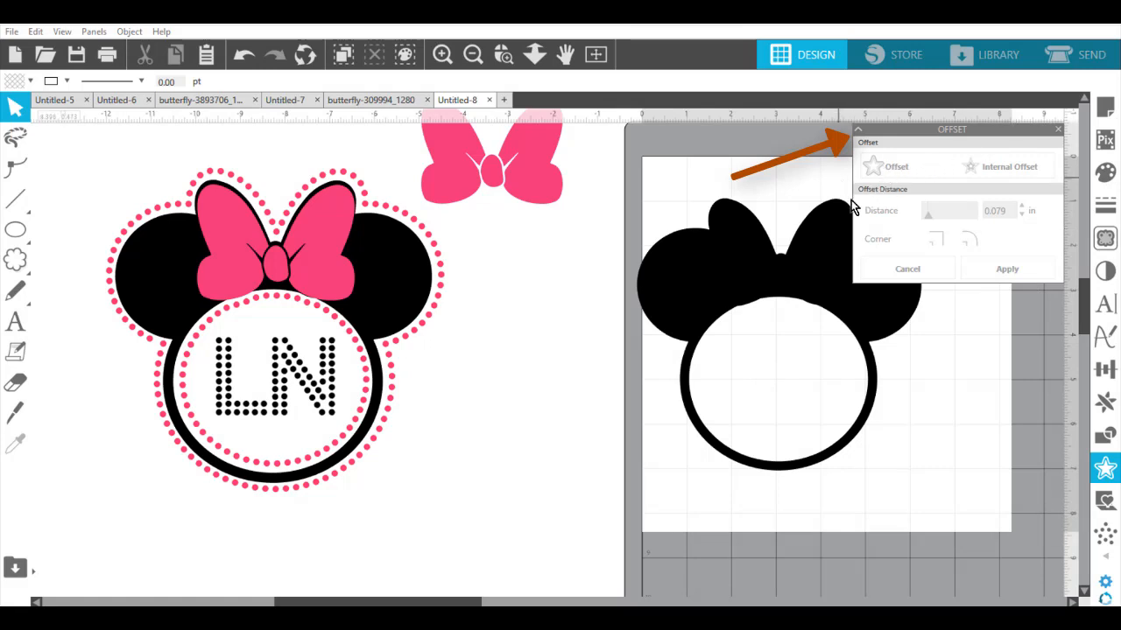
click(758, 276)
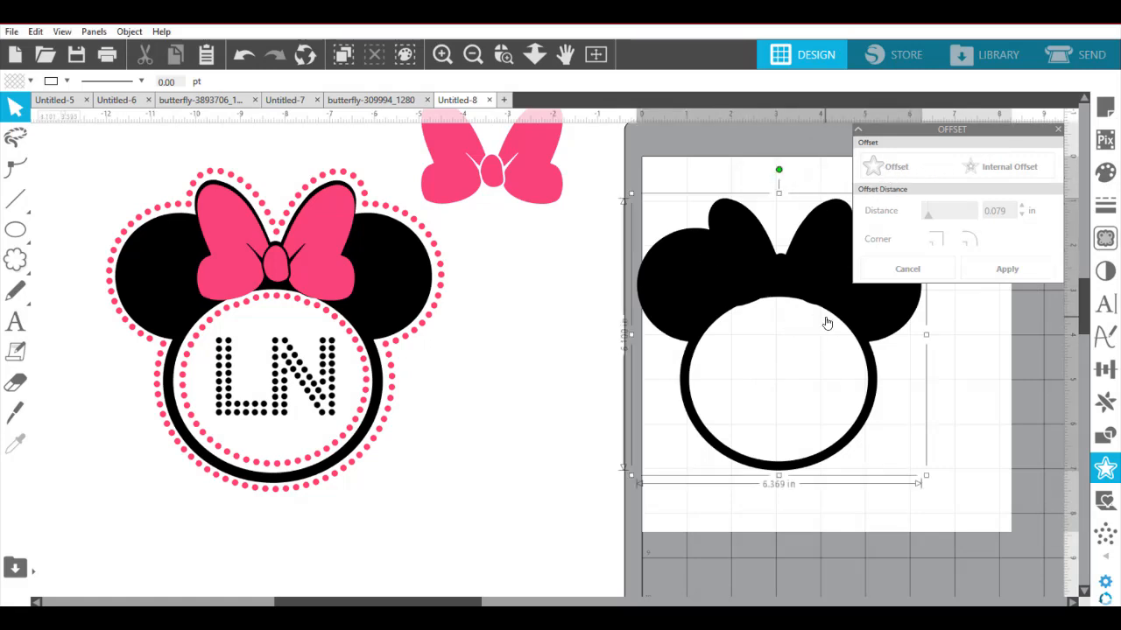
click(902, 169)
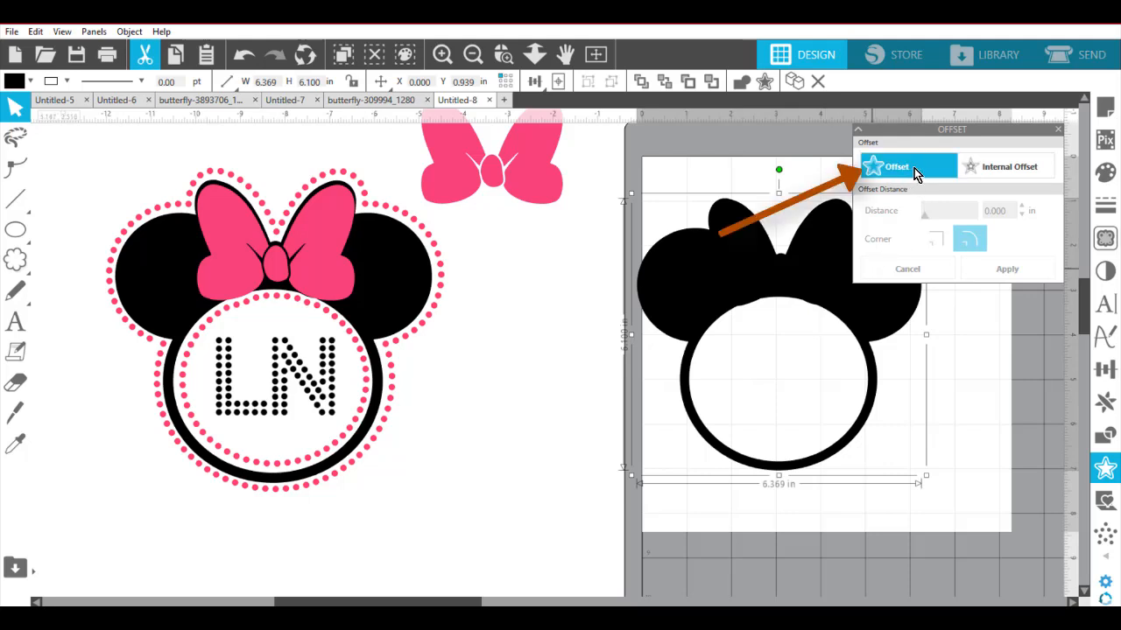
click(919, 168)
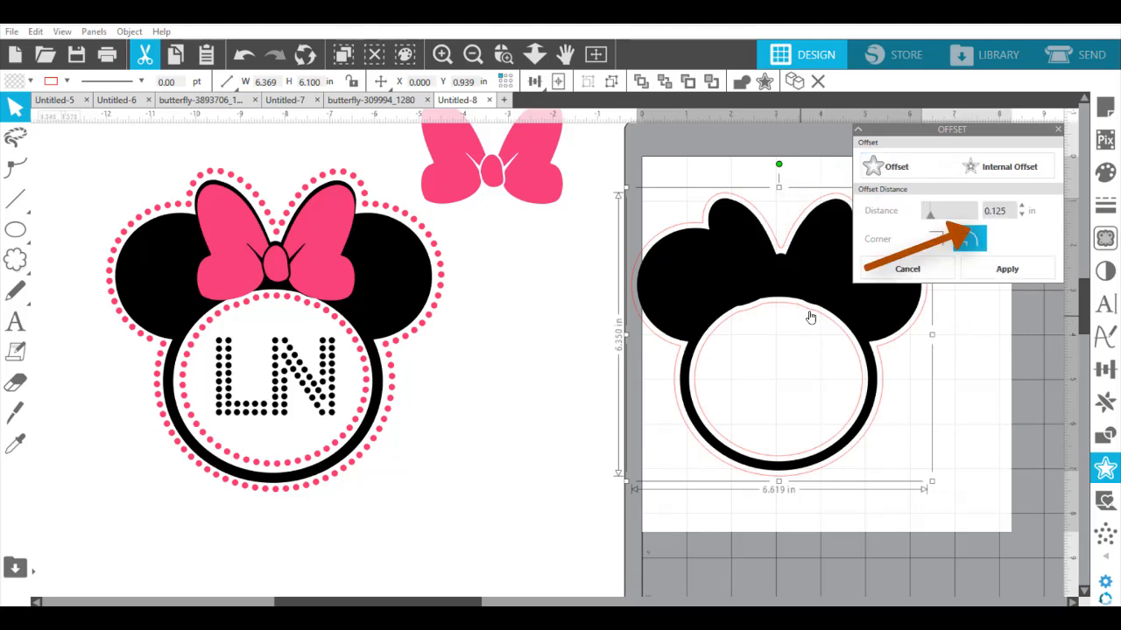
Step: Move the black head off the page, leaving the offset outline in place, and close the offset settings
click(751, 278)
drag(751, 283, 411, 376)
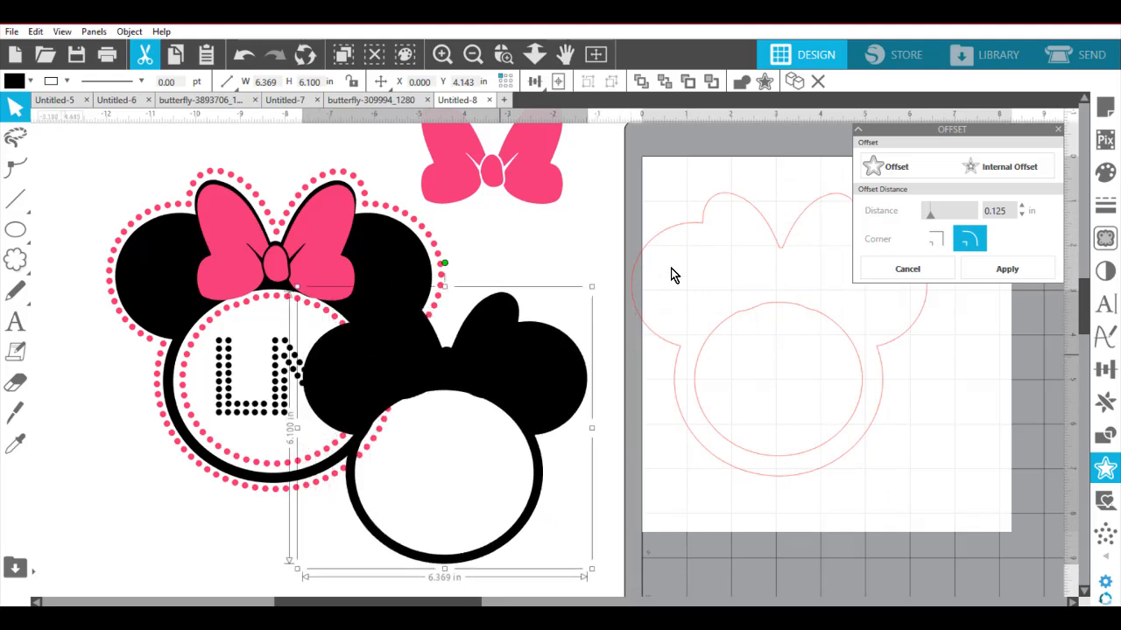
click(1057, 130)
Step: Apply the edge rhinestone effect to the offset outline
click(844, 200)
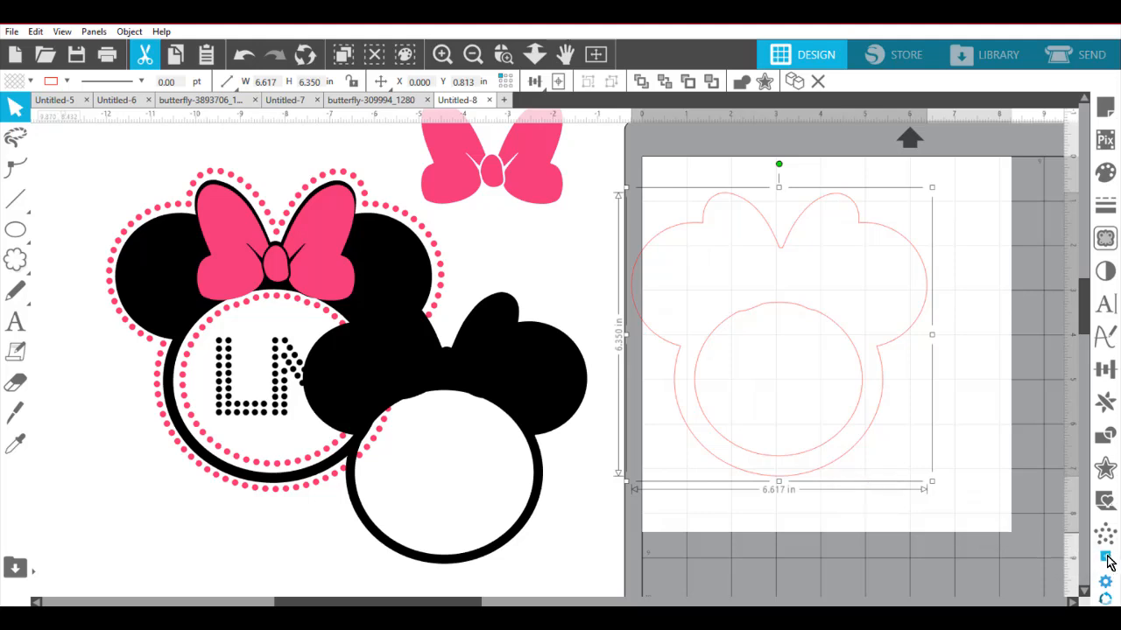
click(1105, 560)
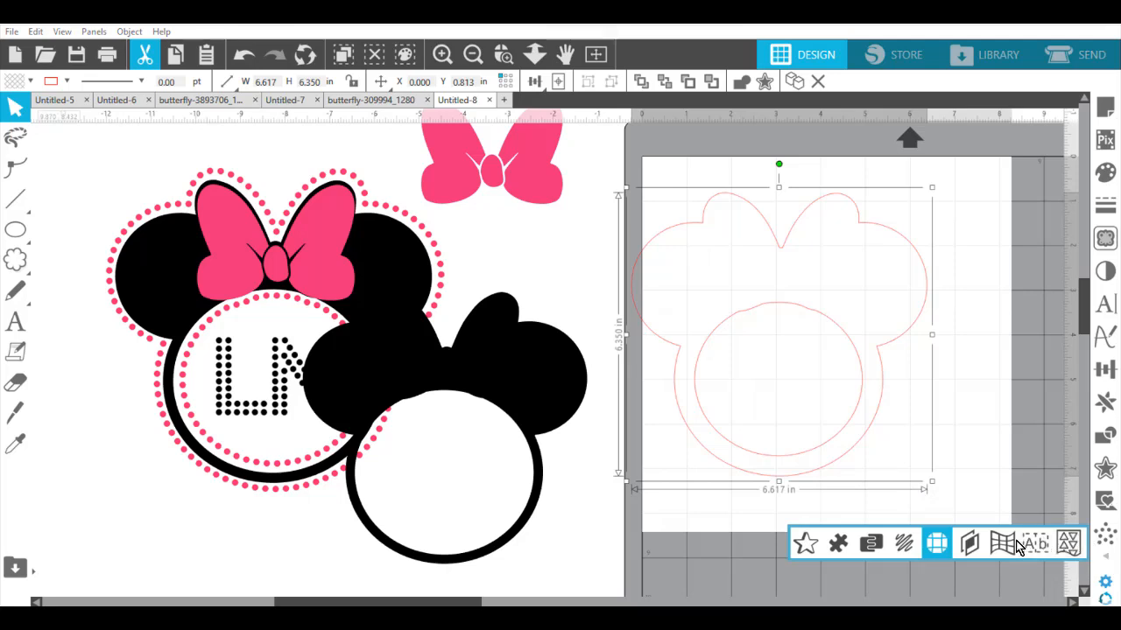
click(938, 547)
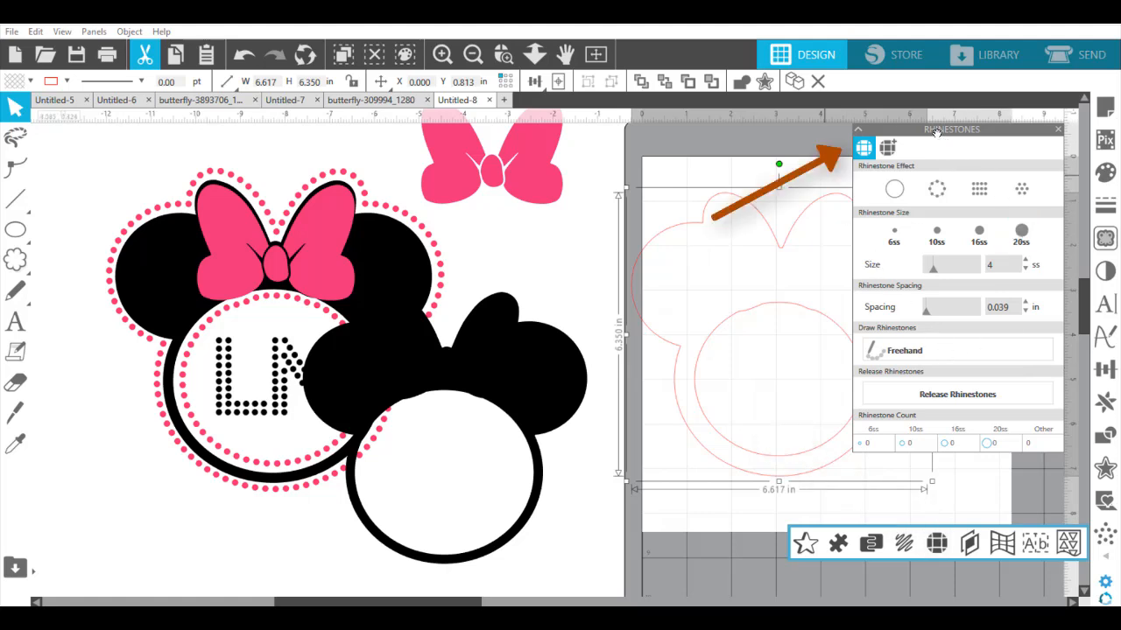
drag(935, 130, 1016, 161)
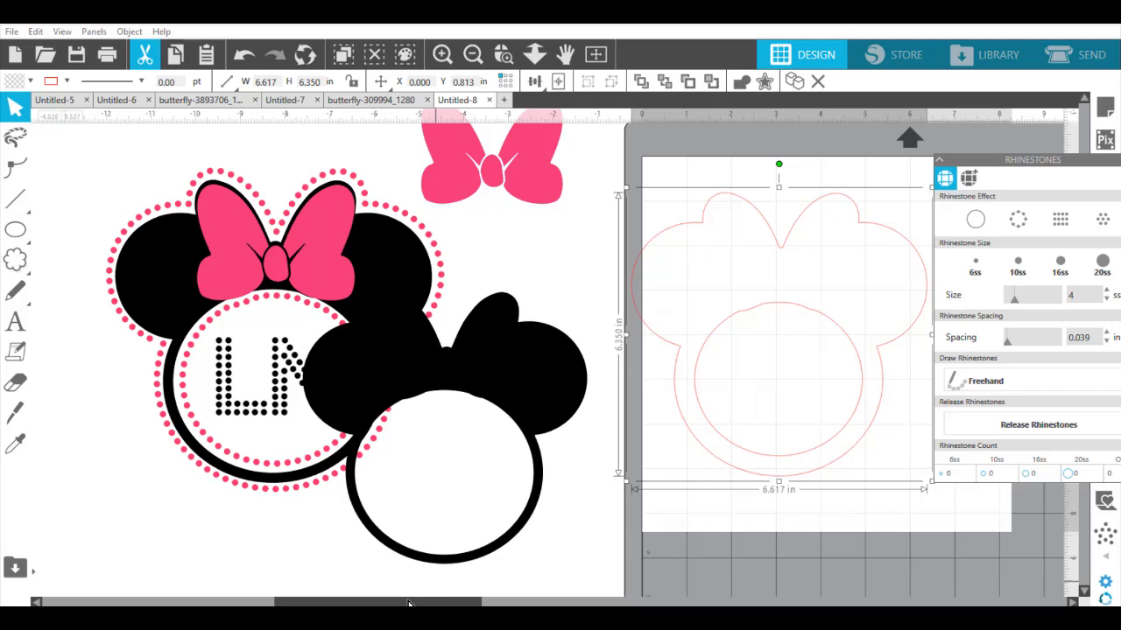
drag(407, 602, 503, 602)
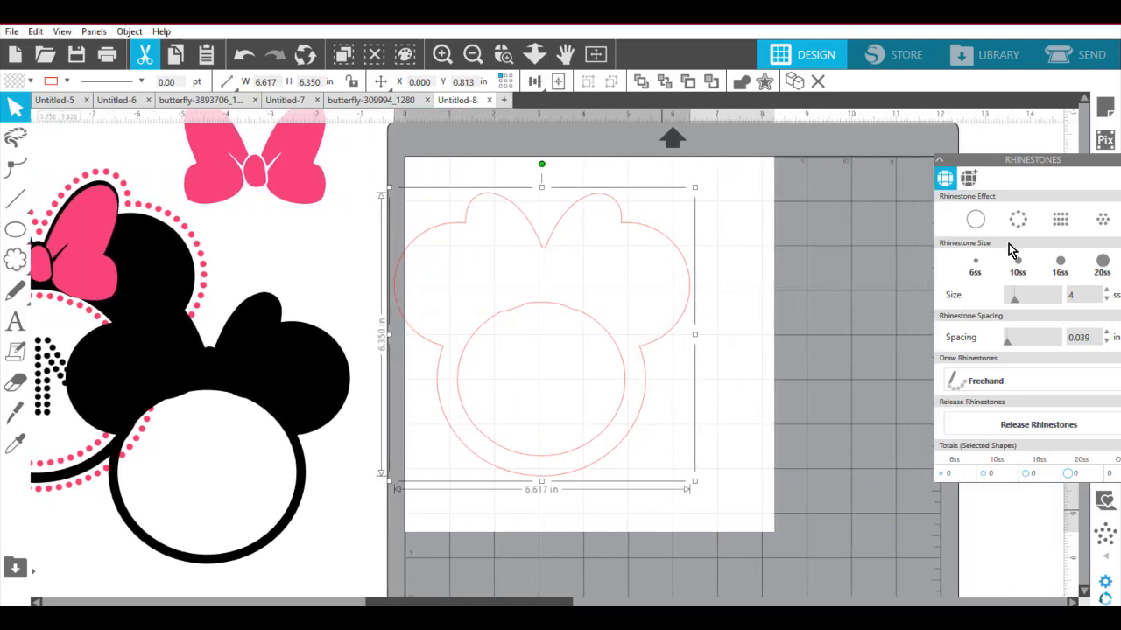
drag(962, 160, 839, 145)
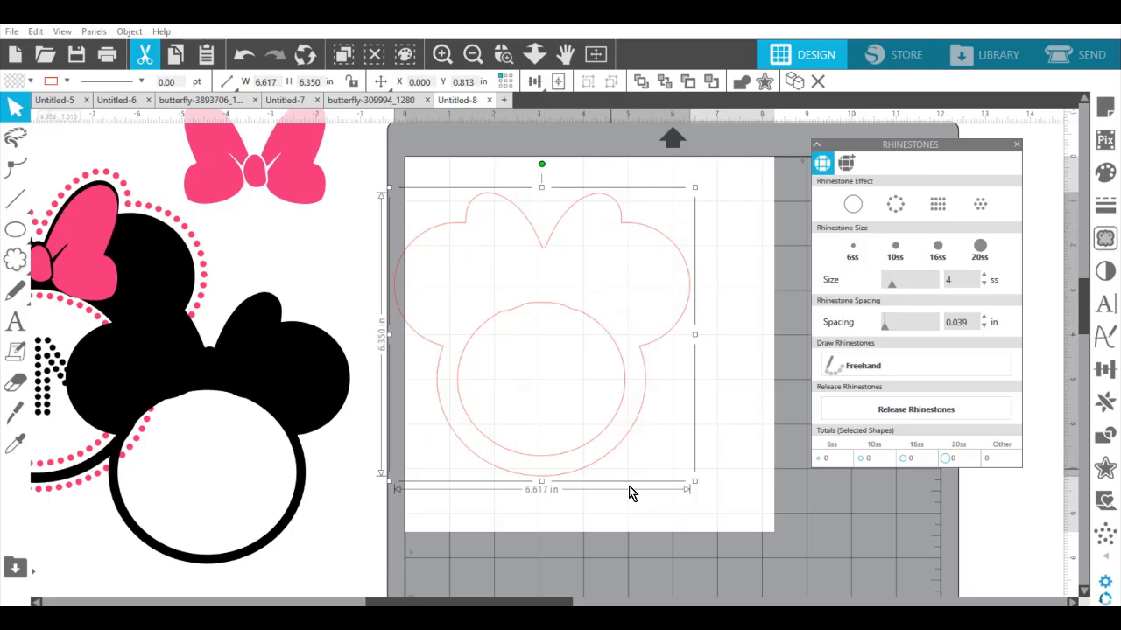
click(851, 210)
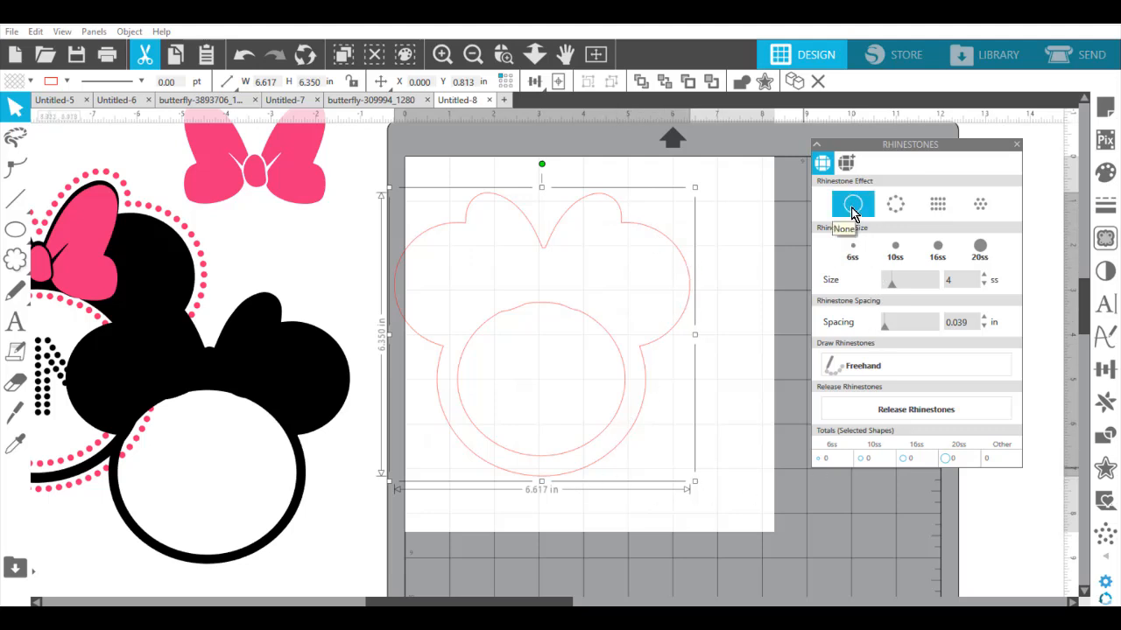
click(893, 209)
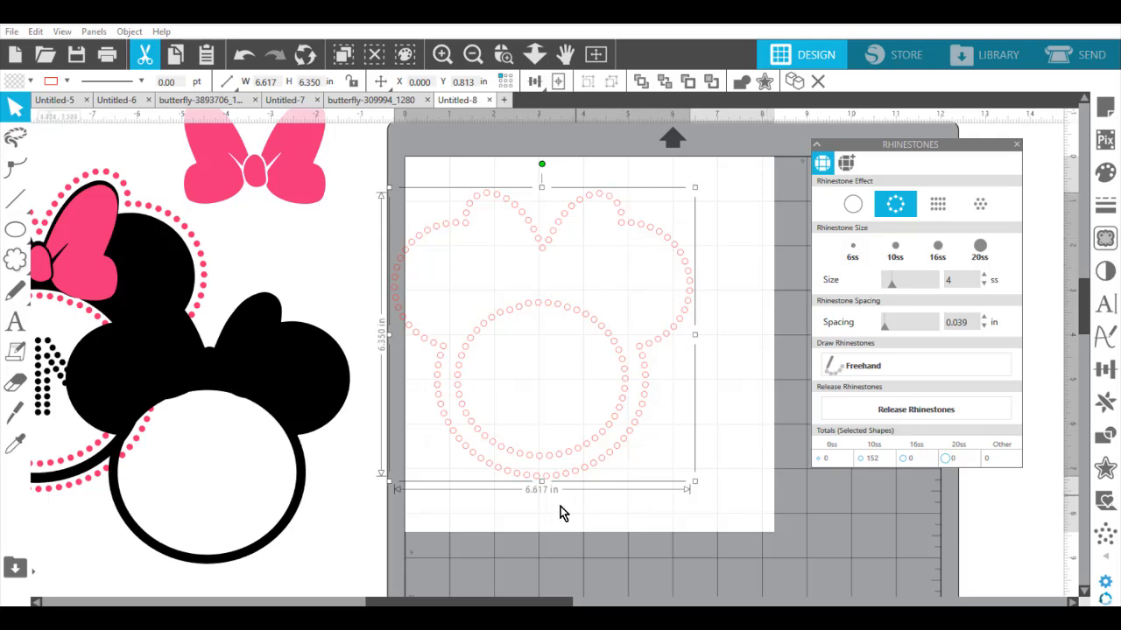
Step: Move the rhinestone outline fully onto the page and set its rhinestone size to 10ss
drag(622, 370, 674, 369)
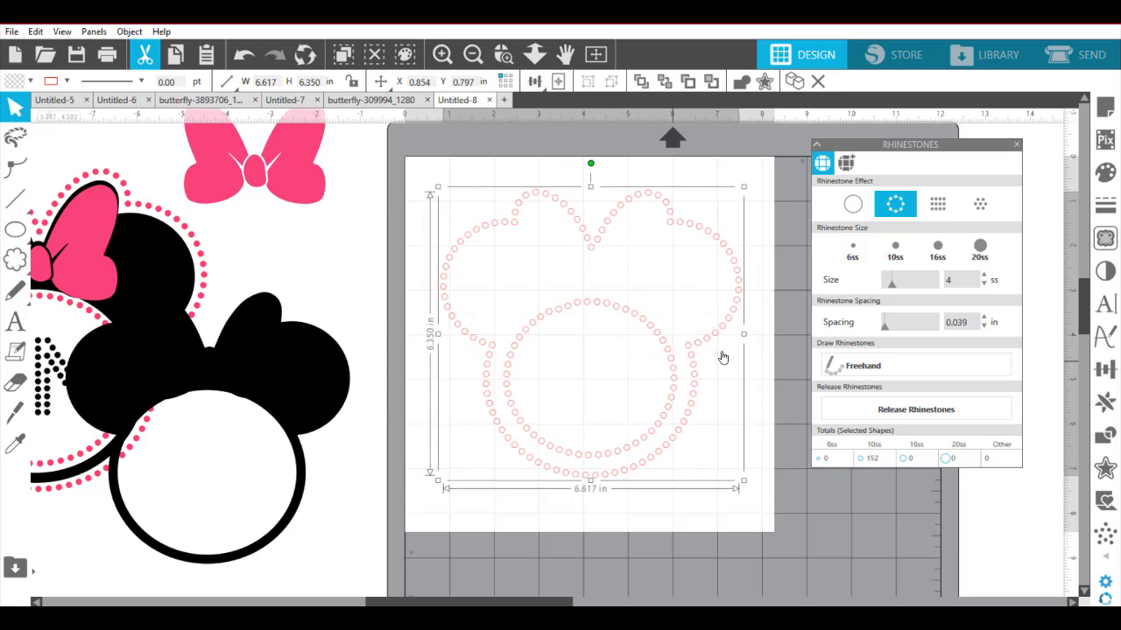
click(901, 259)
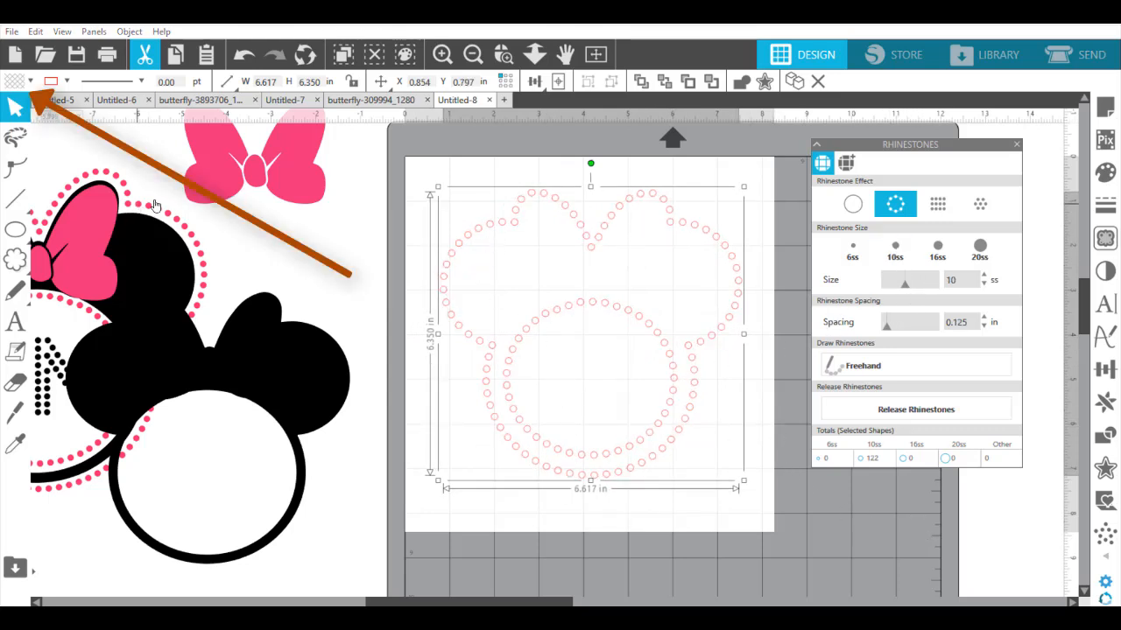
Step: Fill the rhinestones with pink and place the black head centred within the rhinestone outline
click(13, 85)
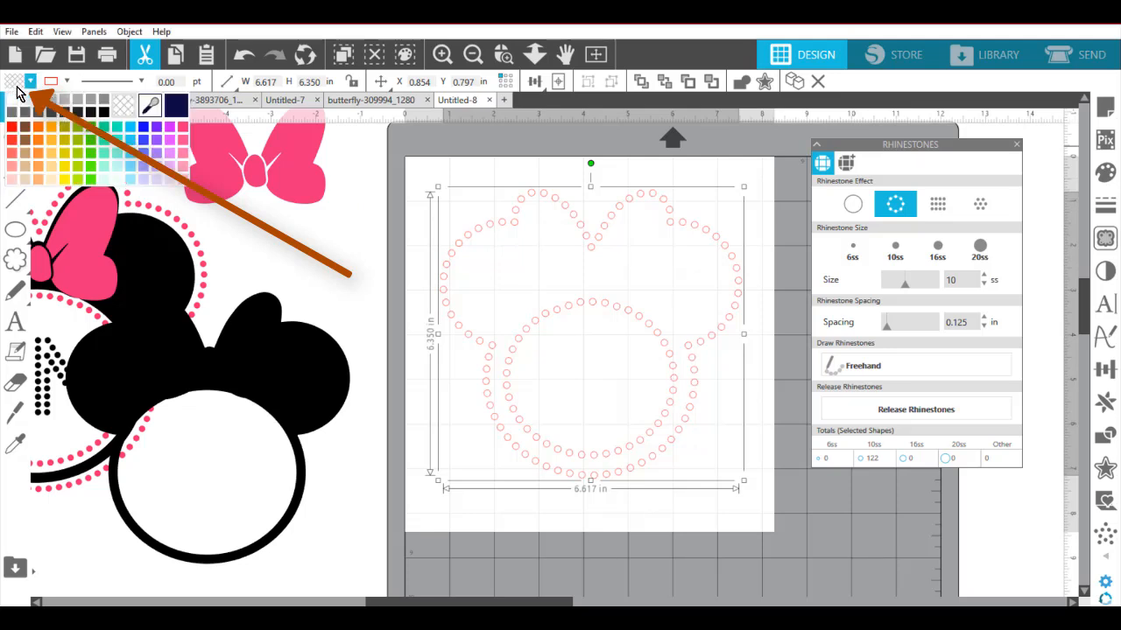
click(183, 128)
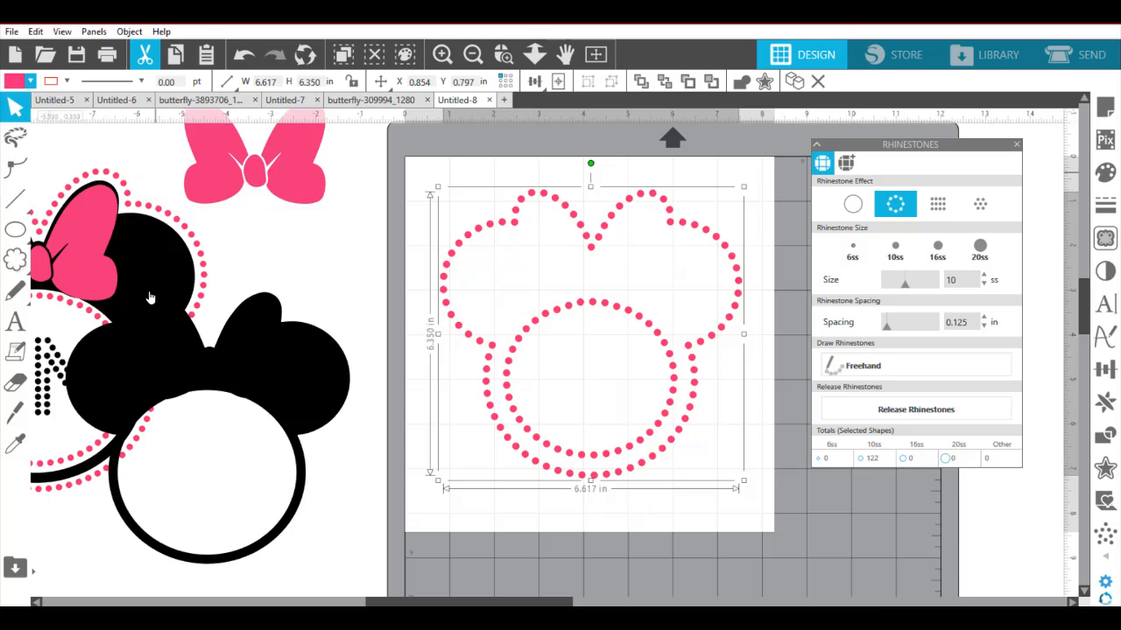
drag(215, 380, 594, 285)
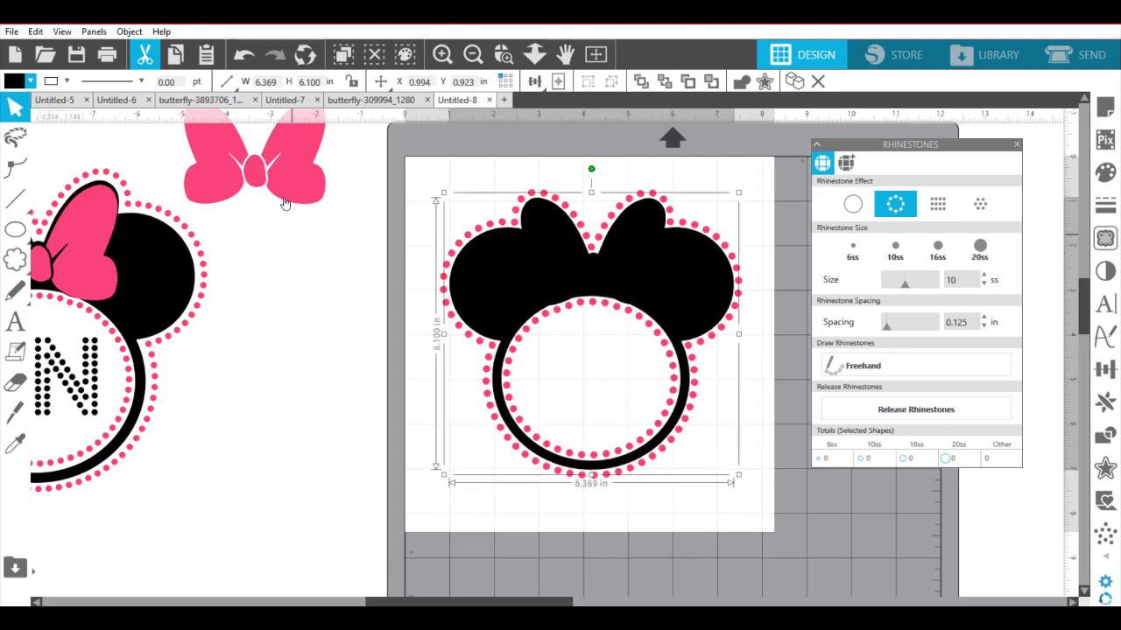
Step: Place the pink bow over the top of the black head on the page
drag(285, 203, 619, 288)
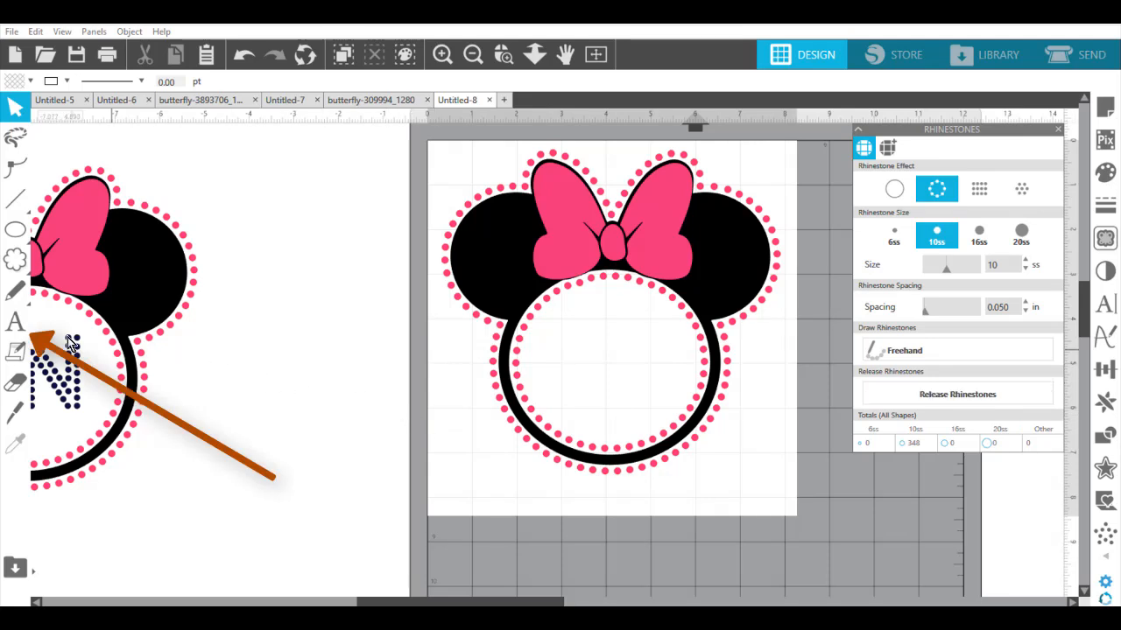
Step: Add the text "LN" in the blank area beside the page
click(19, 331)
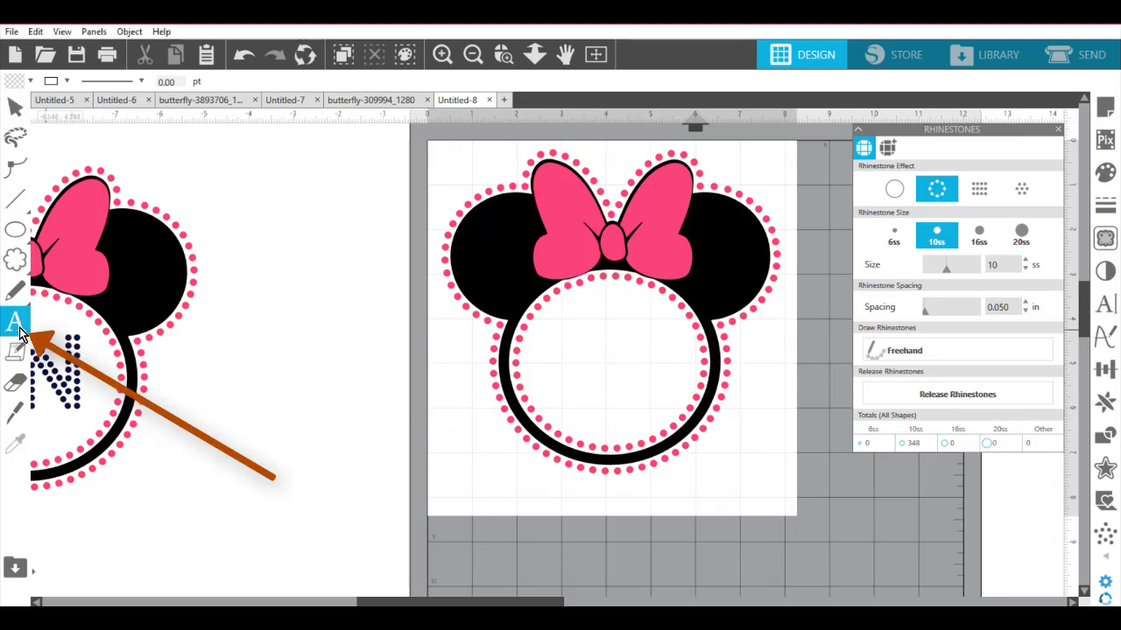
click(260, 312)
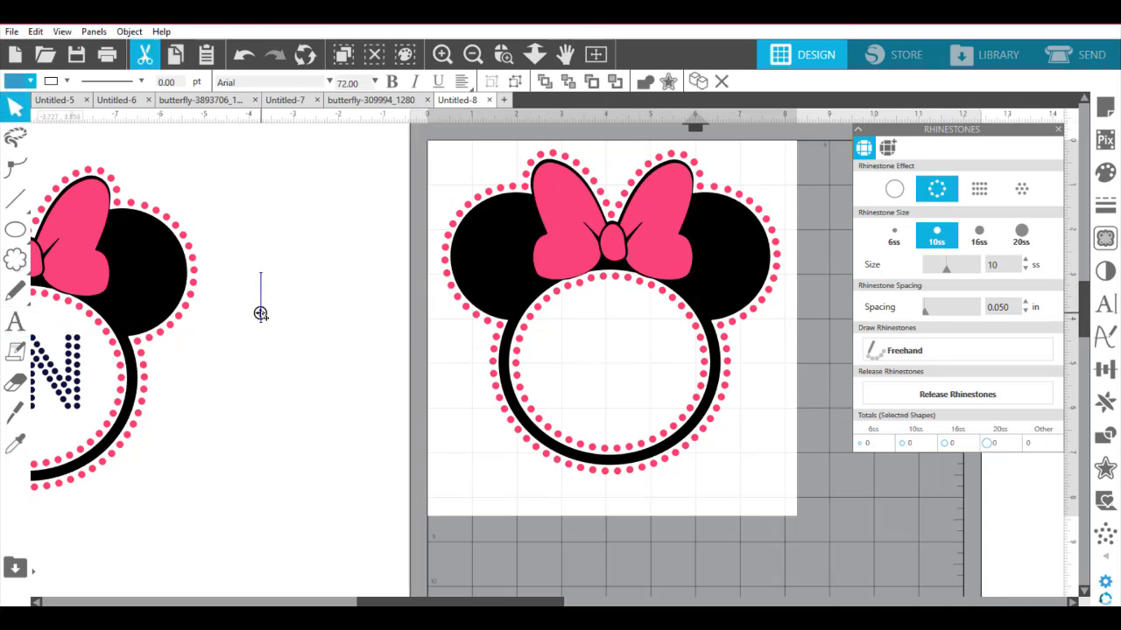
text(L)
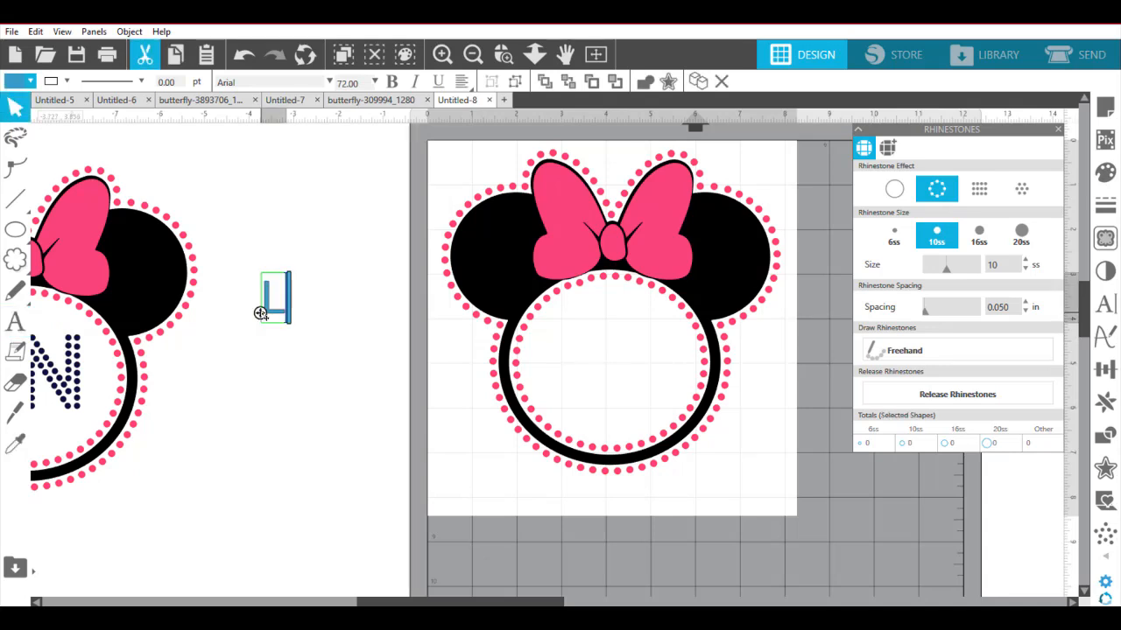
text(N)
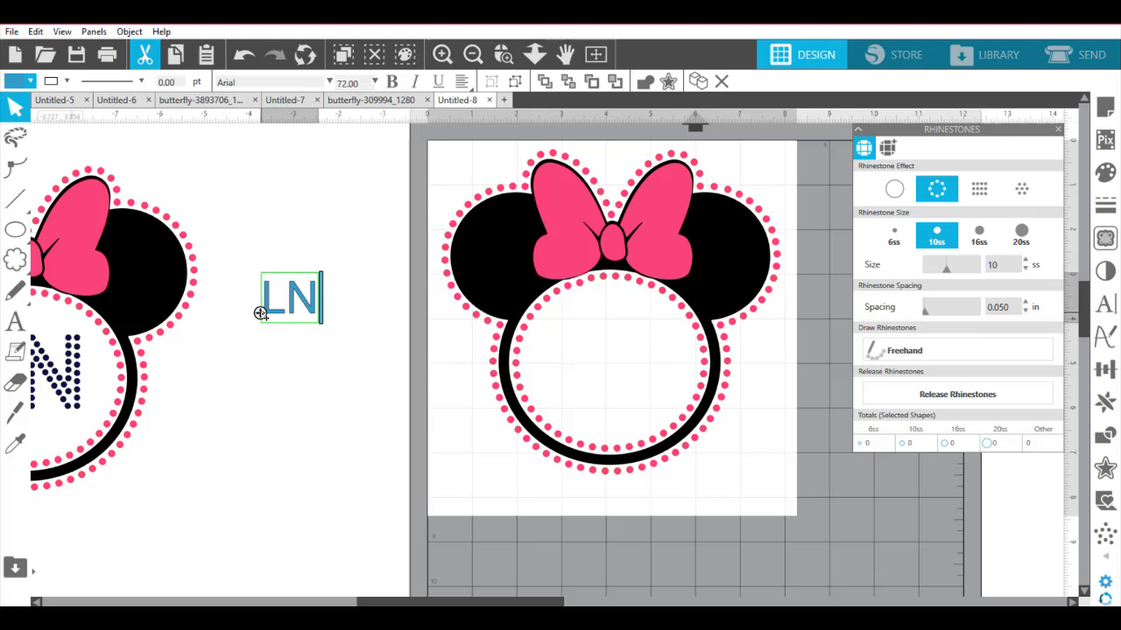
Step: Apply the edge rhinestone effect to both letters of the "LN" text
click(269, 370)
double_click(307, 308)
drag(308, 302, 260, 310)
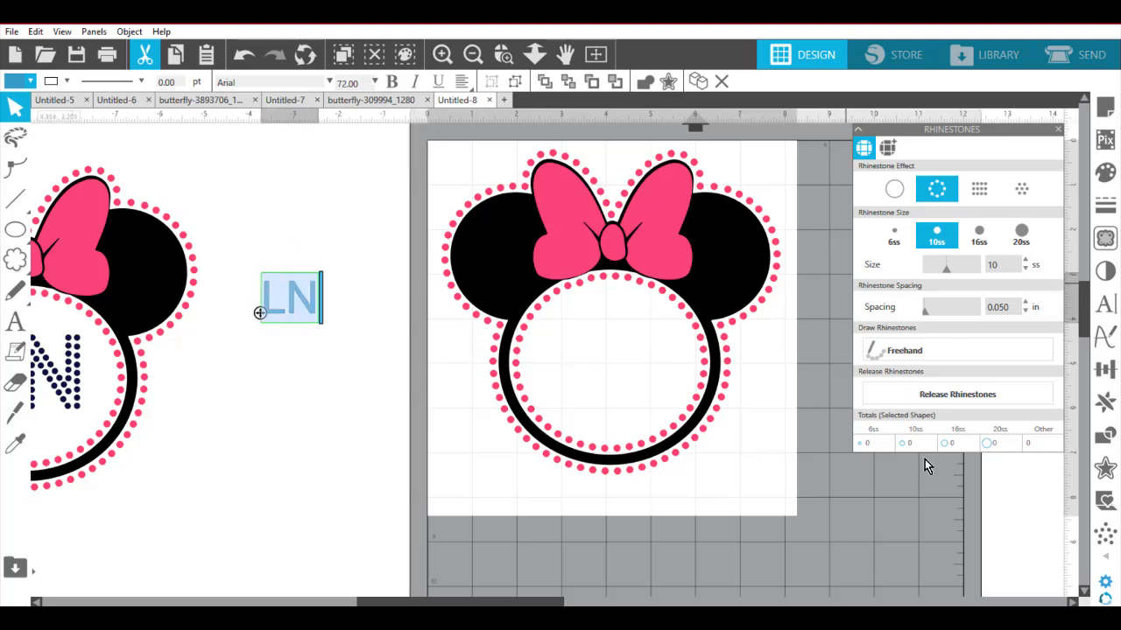
click(1058, 130)
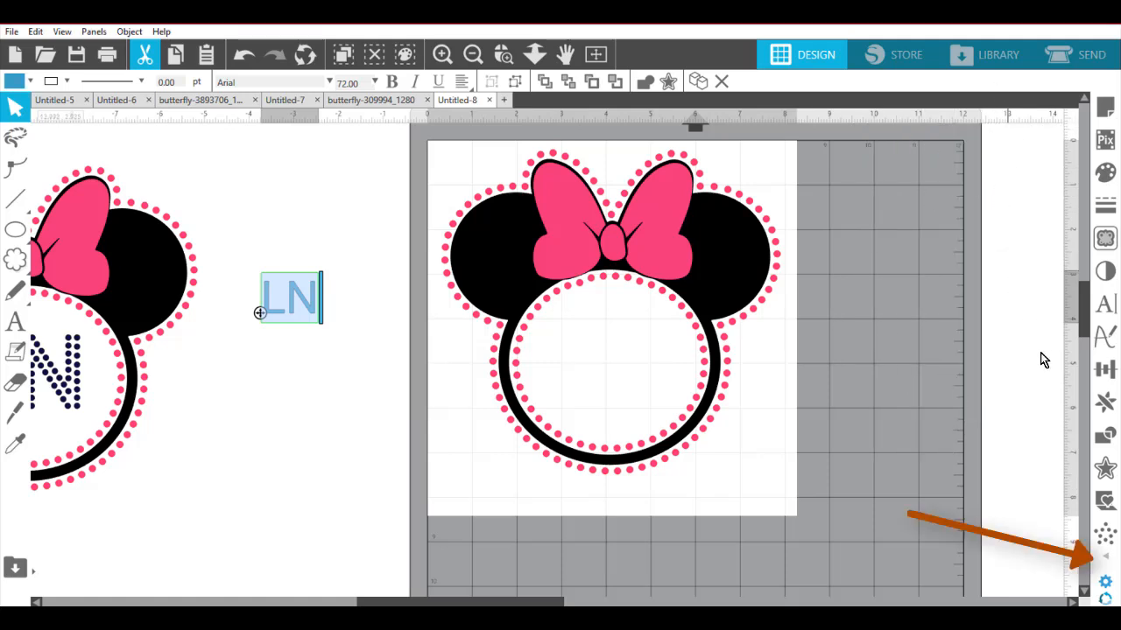
click(1108, 560)
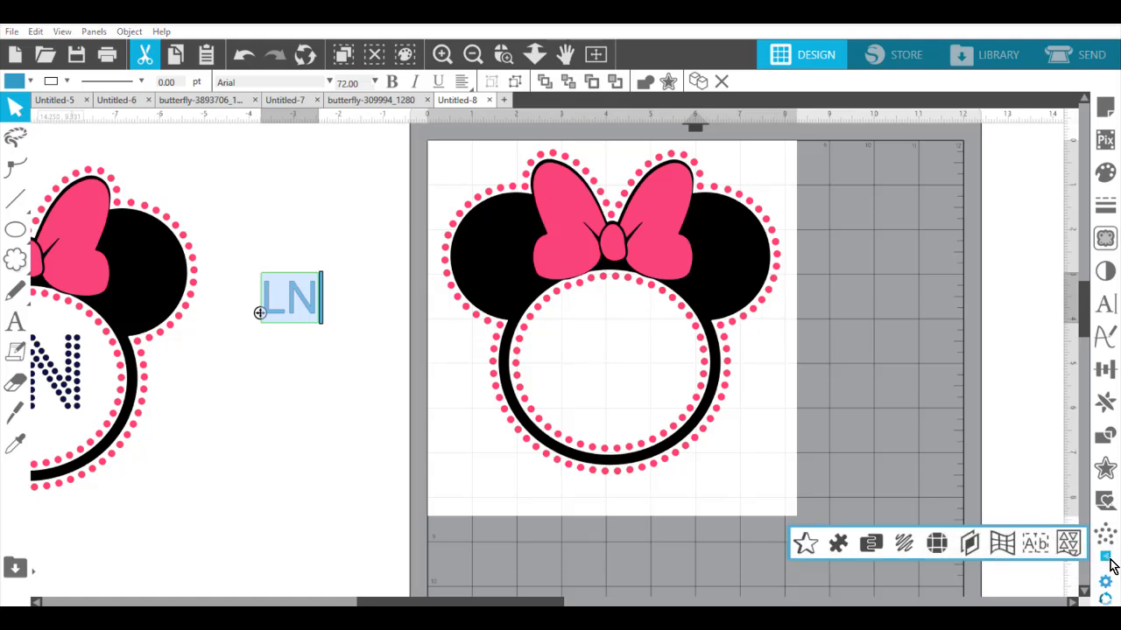
click(937, 544)
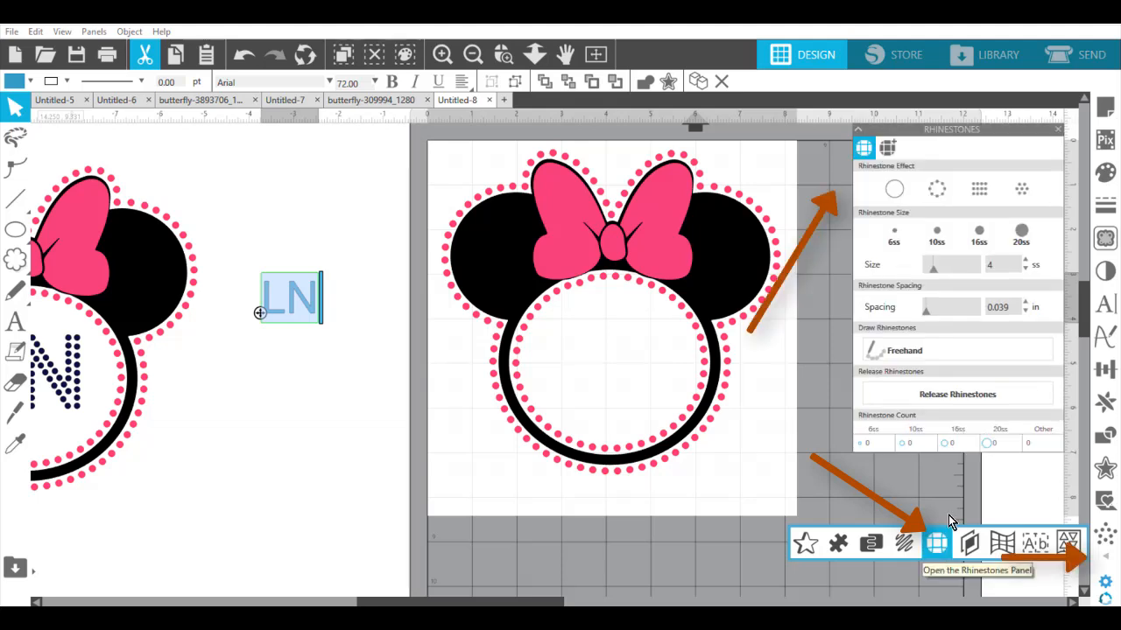
drag(978, 131, 957, 156)
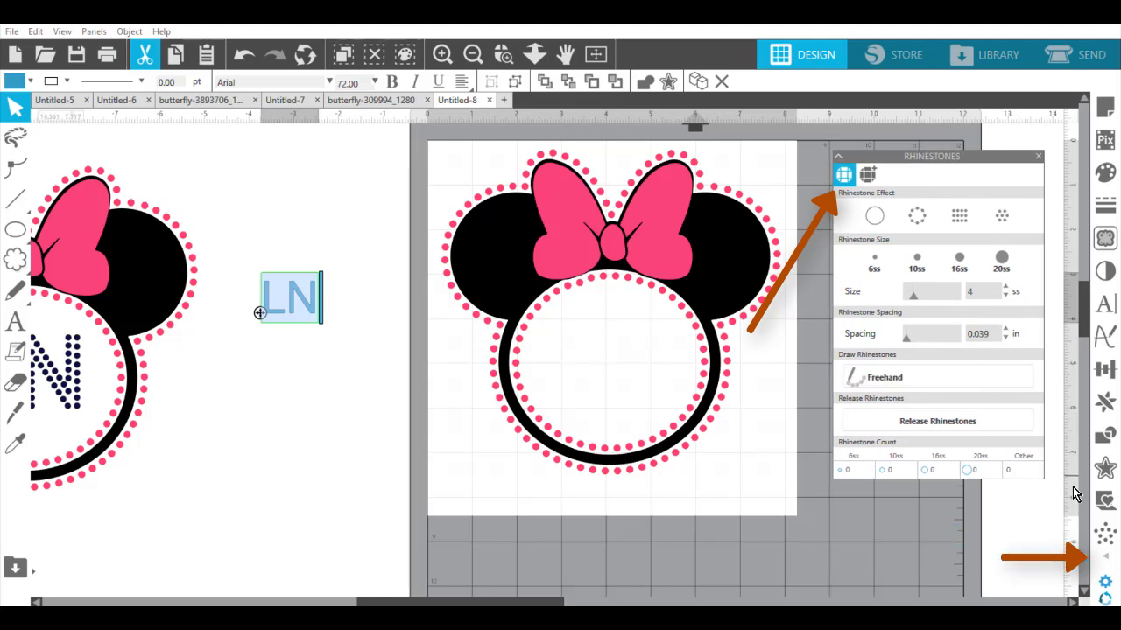
click(913, 221)
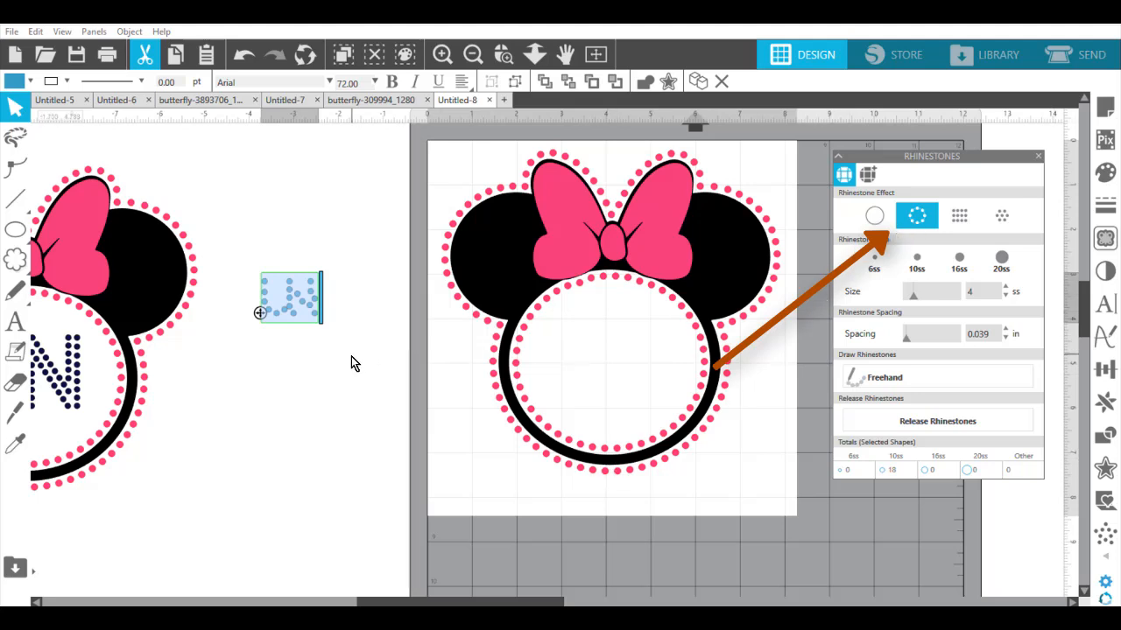
click(333, 331)
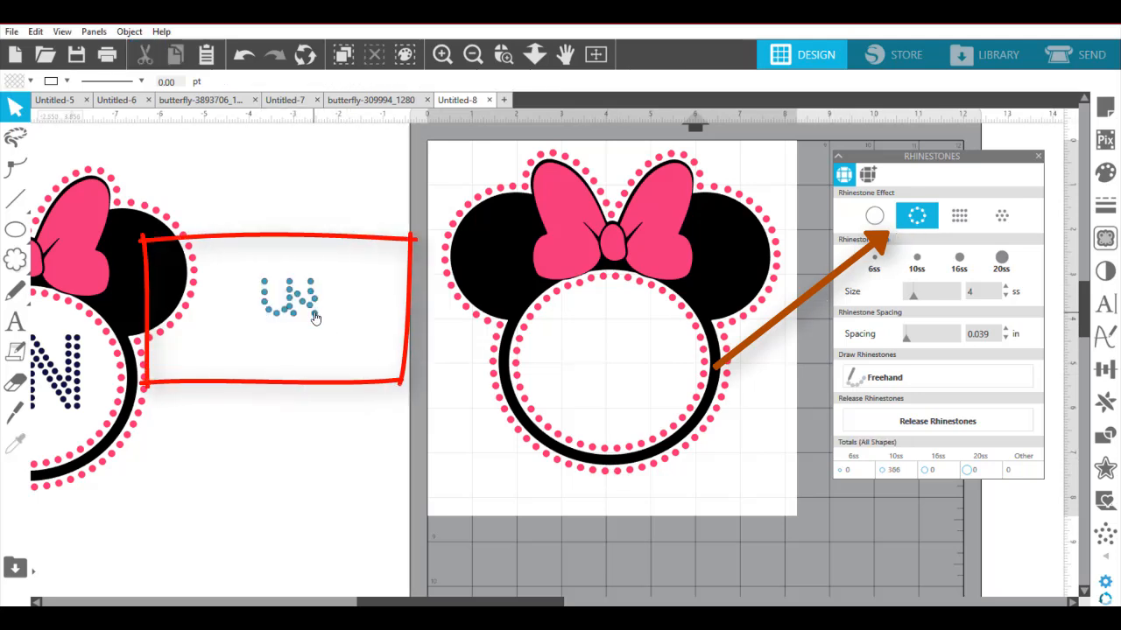
Step: Enlarge the rhinestone "LN" to about 2.73 by 2.39 in and centre it inside the head's inner circle
click(315, 318)
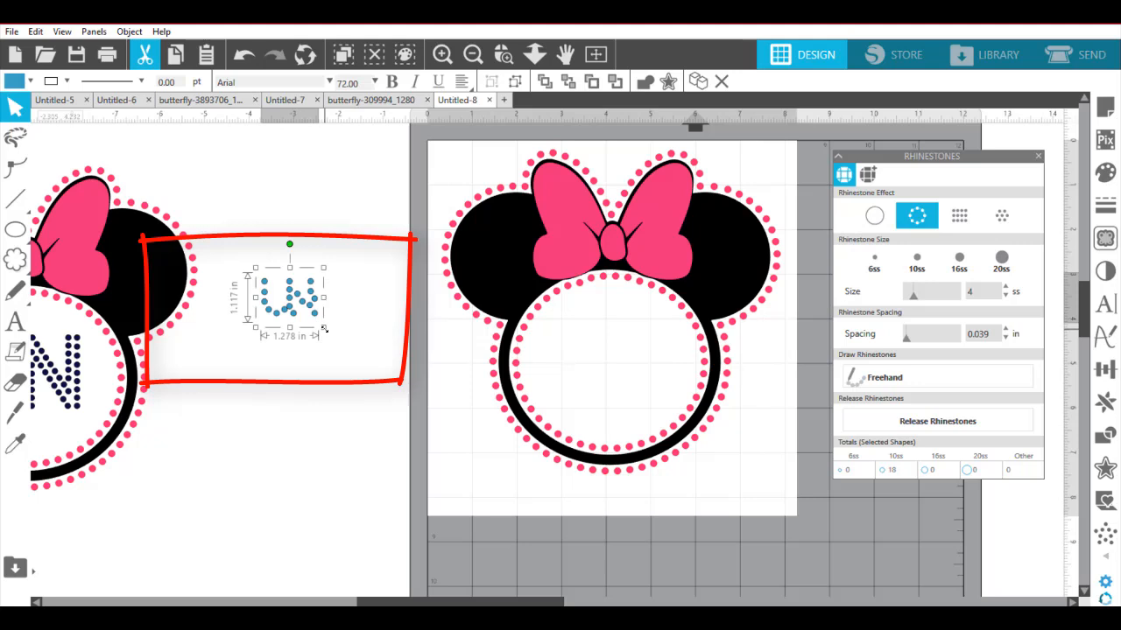
drag(324, 329, 383, 393)
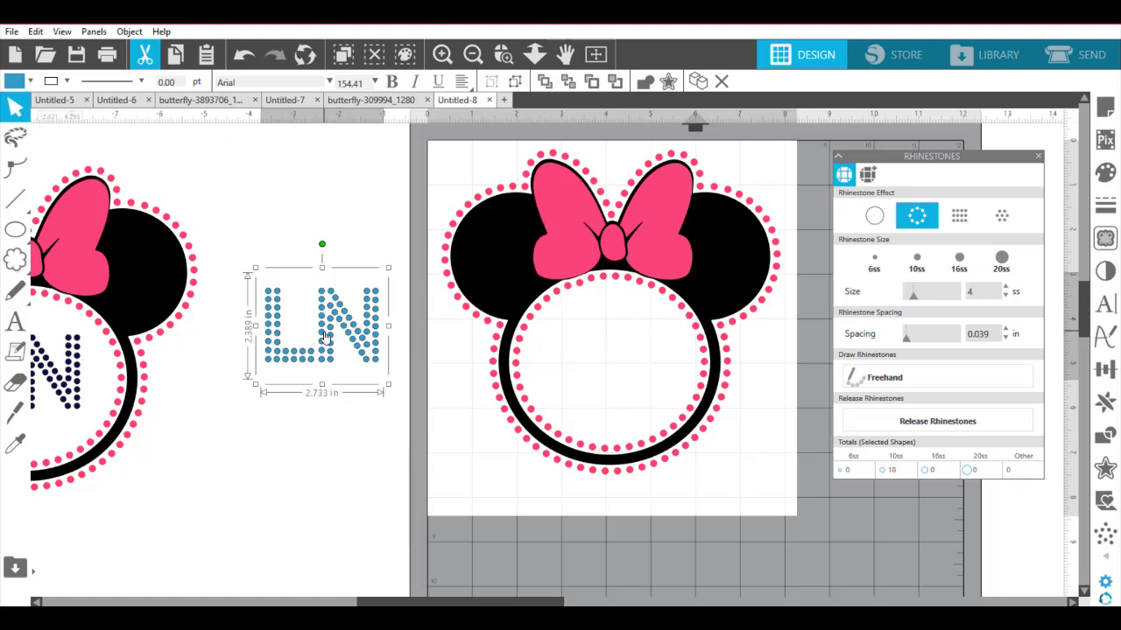
drag(325, 335, 617, 368)
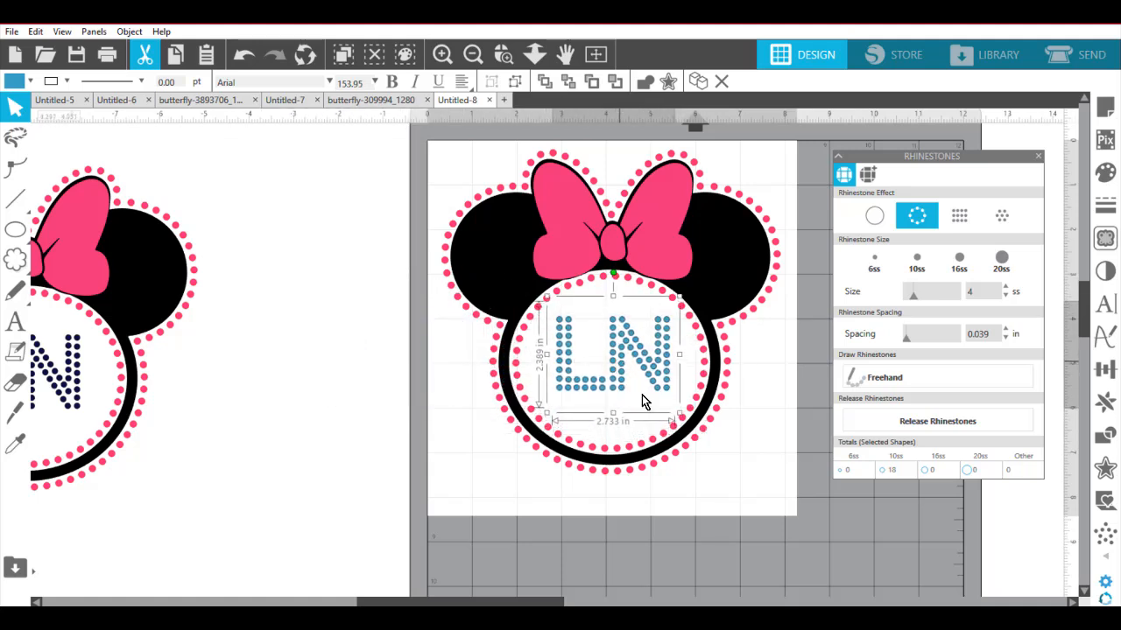
Step: Fill the "LN" rhinestone letters with the dark navy of the reference design's letters
click(15, 81)
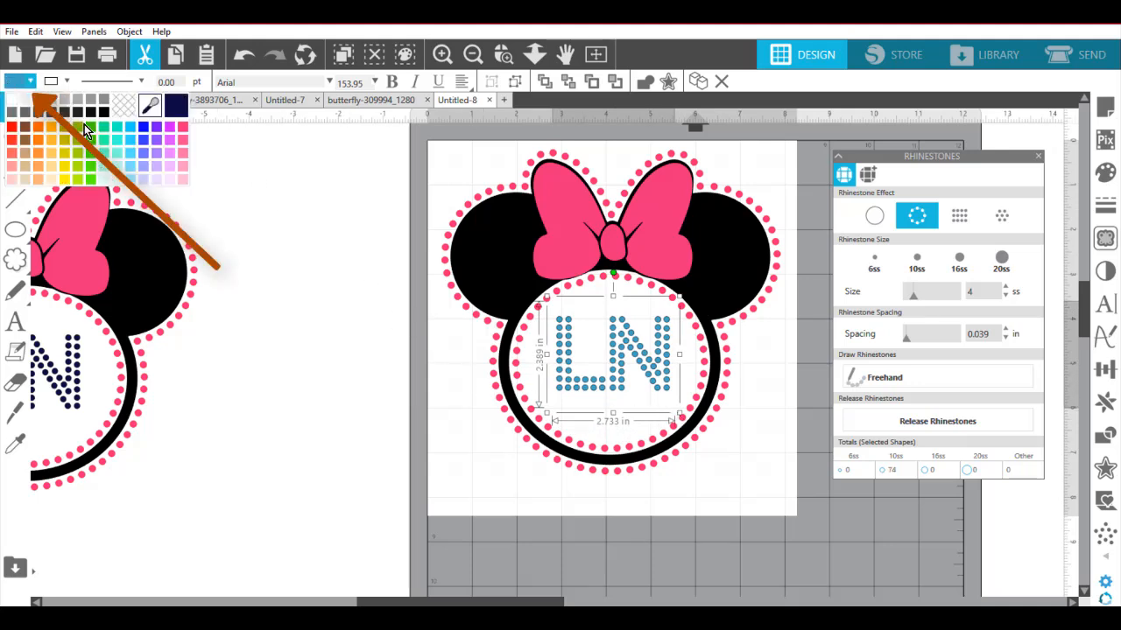
click(176, 106)
click(327, 299)
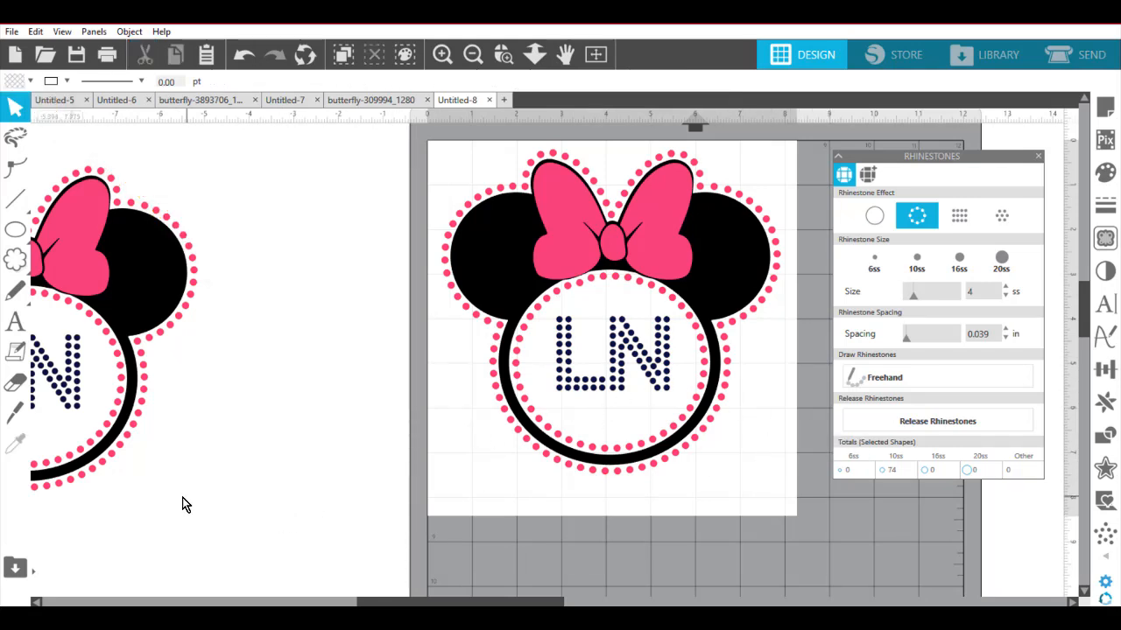
Step: Delete the whole reference design beside the page and close the rhinestone settings
drag(239, 523, 3, 172)
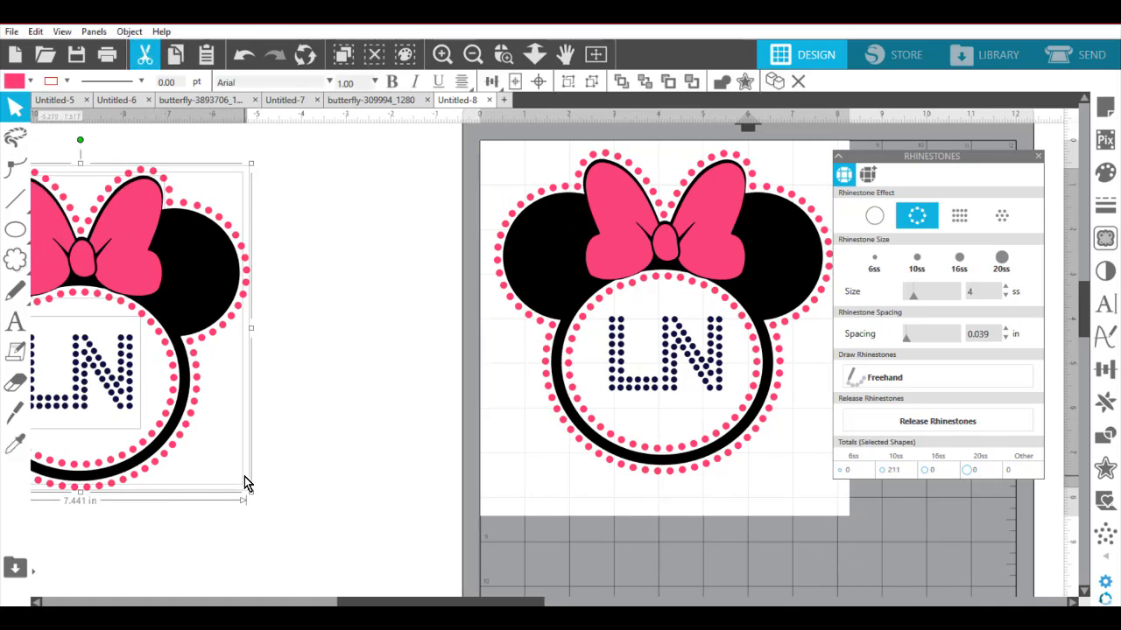
key(Delete)
drag(404, 604, 502, 604)
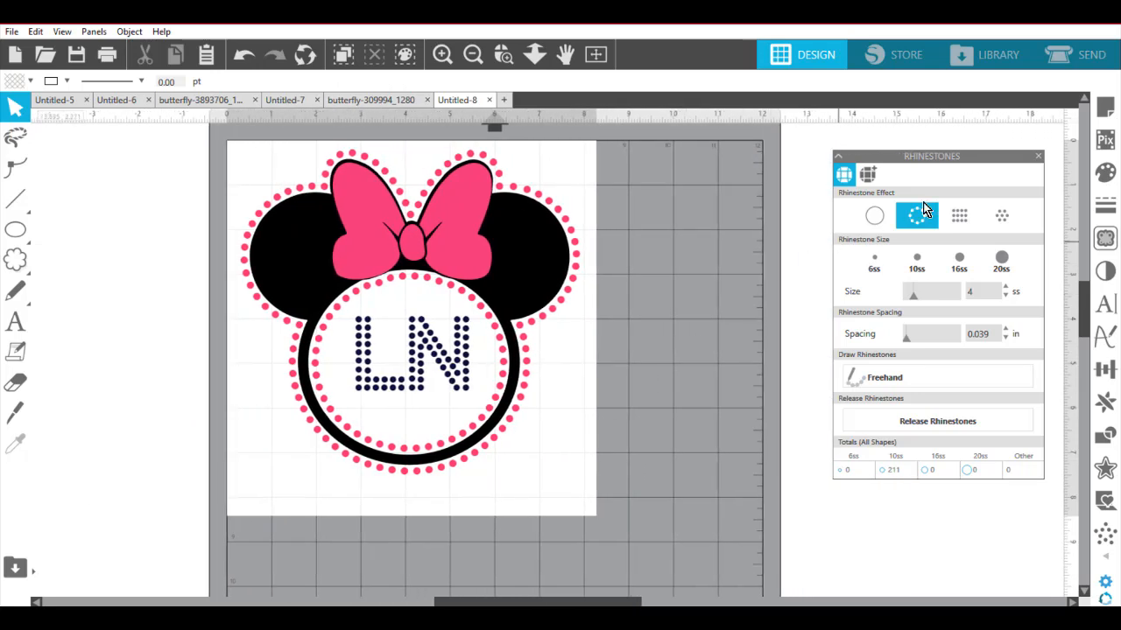
click(1038, 157)
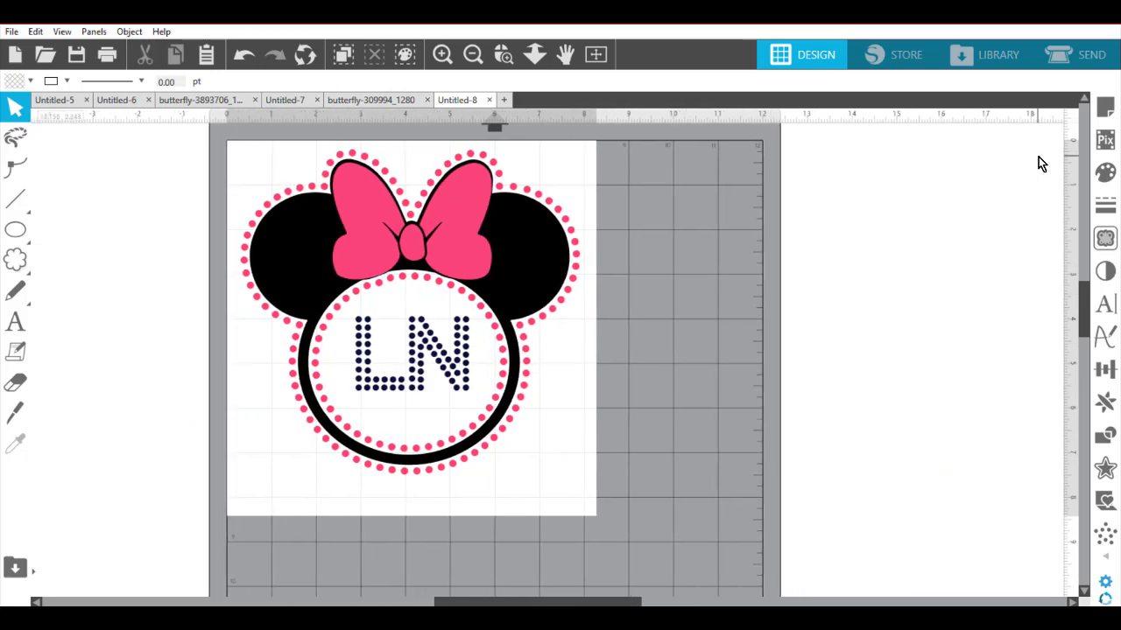
Step: Open the cut setup and enable cutting for fill colors RGB (255,36,123) and RGB (0,0,0)
click(1068, 59)
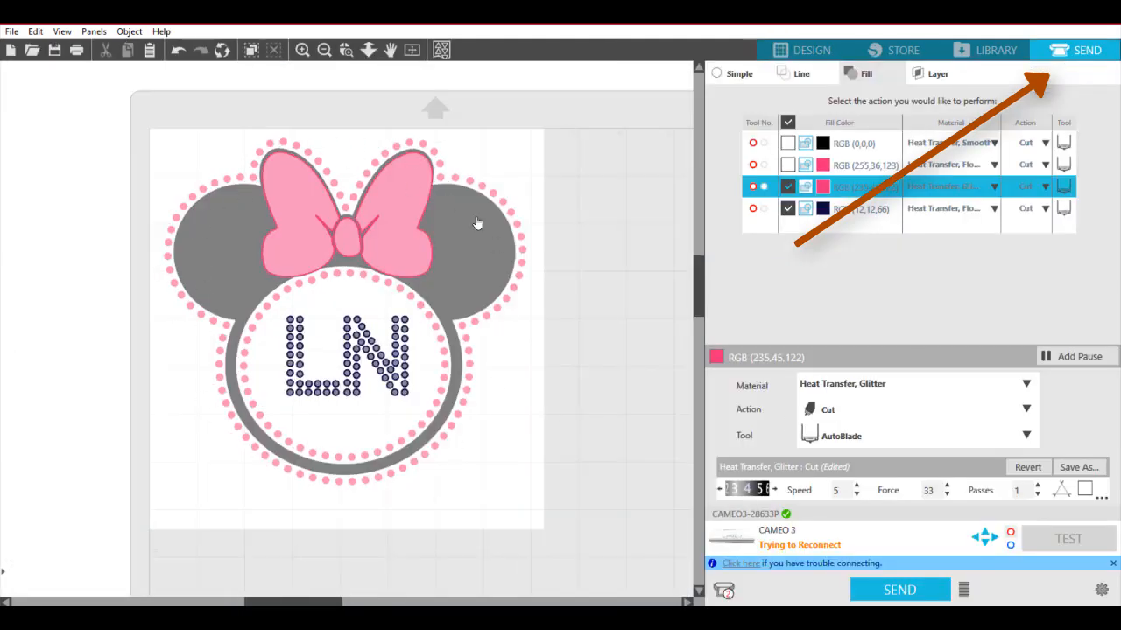
click(788, 164)
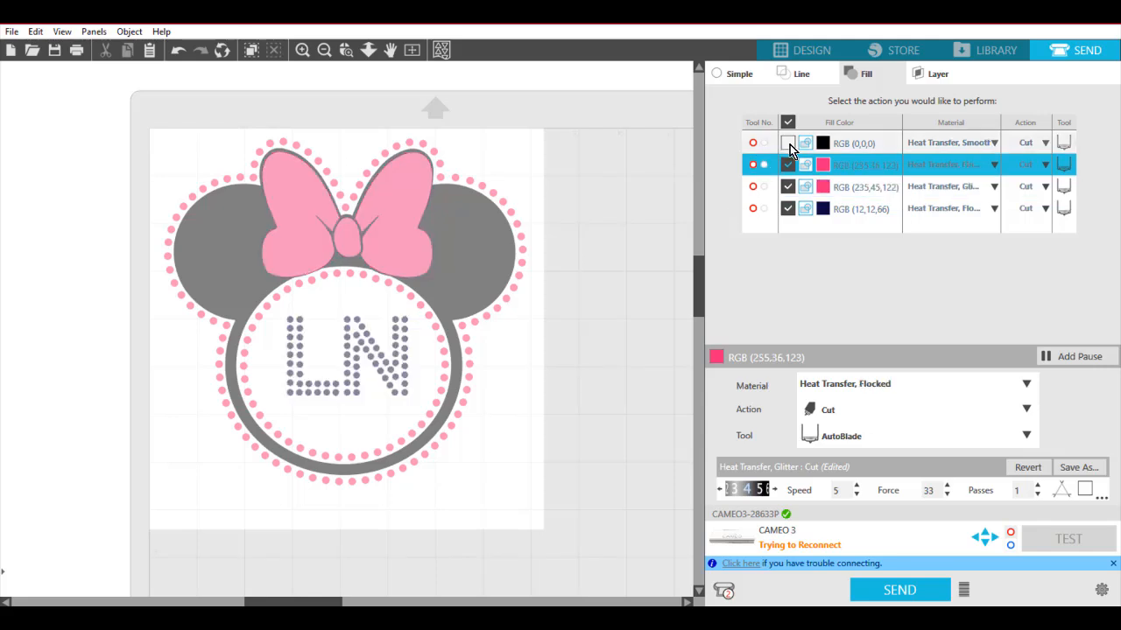
click(788, 145)
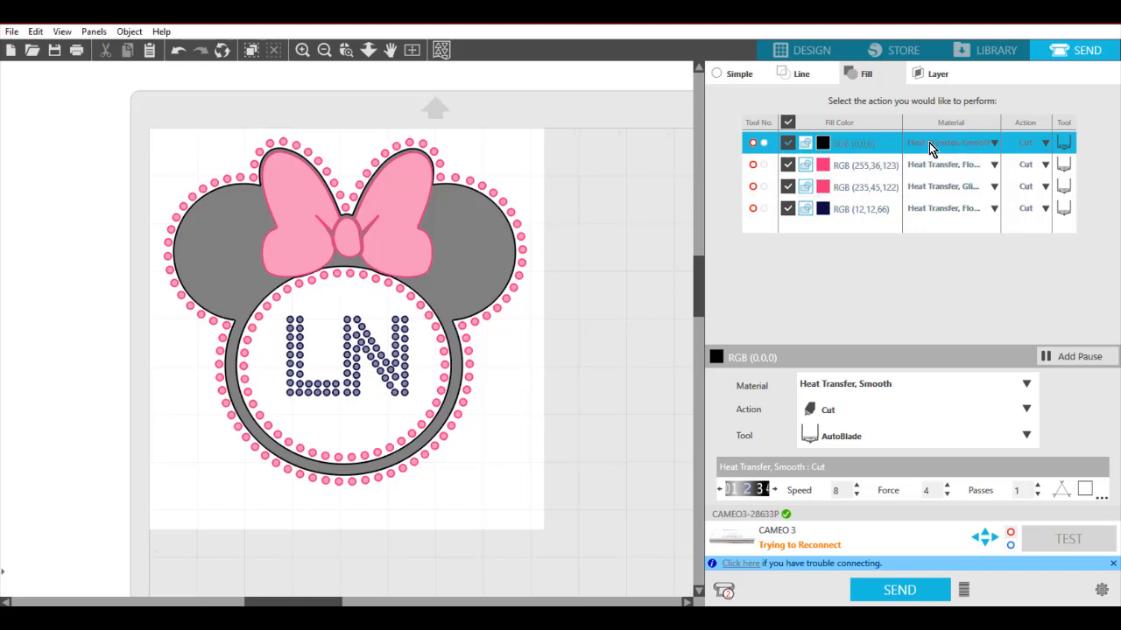
Step: Disable cutting for both pink fills and the navy fill, leaving only the black head RGB (0,0,0) enabled
click(786, 171)
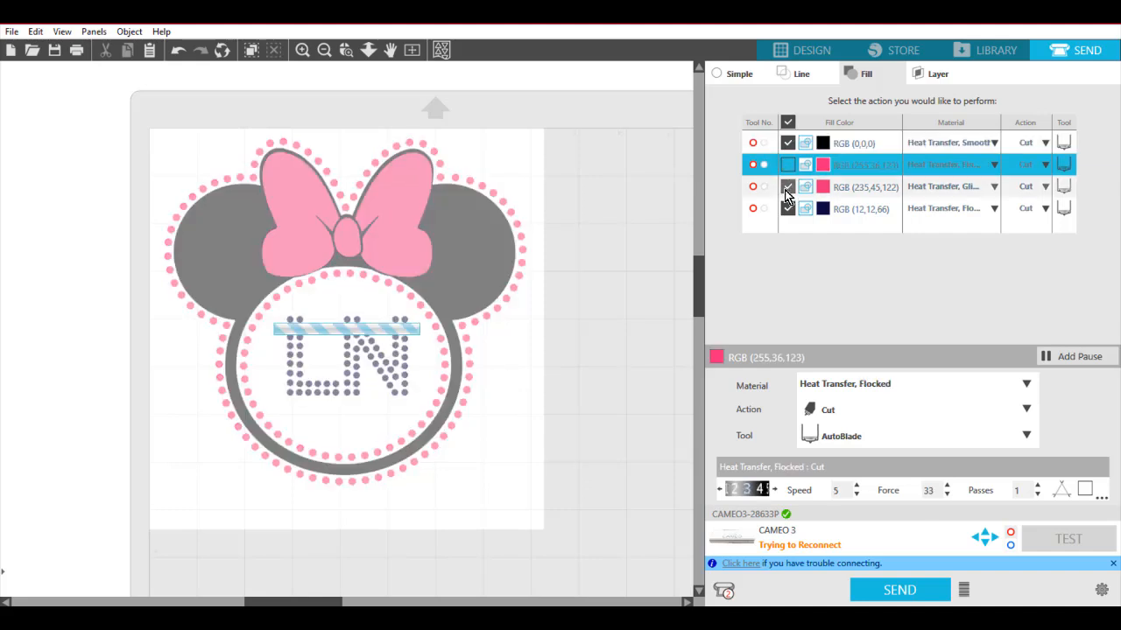
click(787, 188)
click(788, 212)
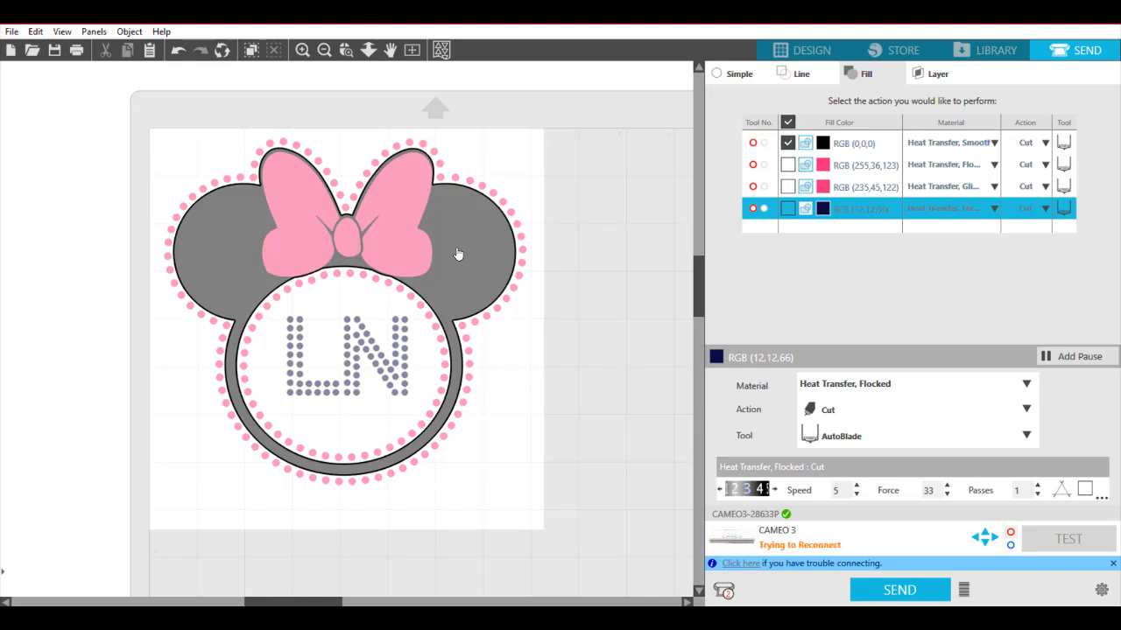
Step: Switch the cut from the black head to the rhinestone pink RGB (255,36,123), followed by only the bow pink RGB (235,45,122)
click(788, 143)
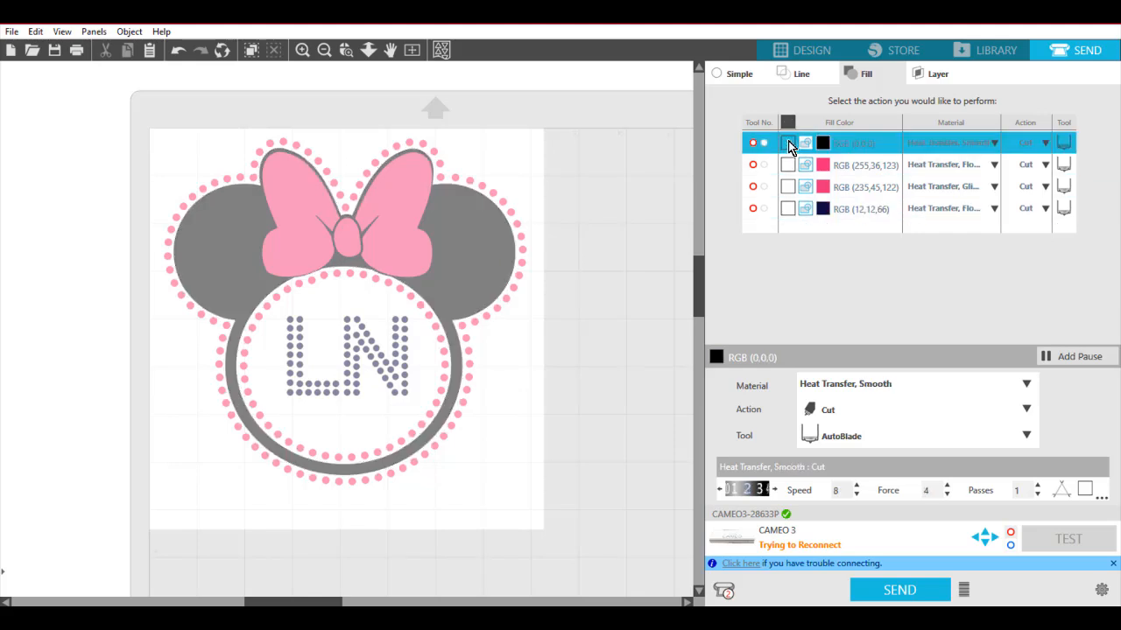
click(788, 164)
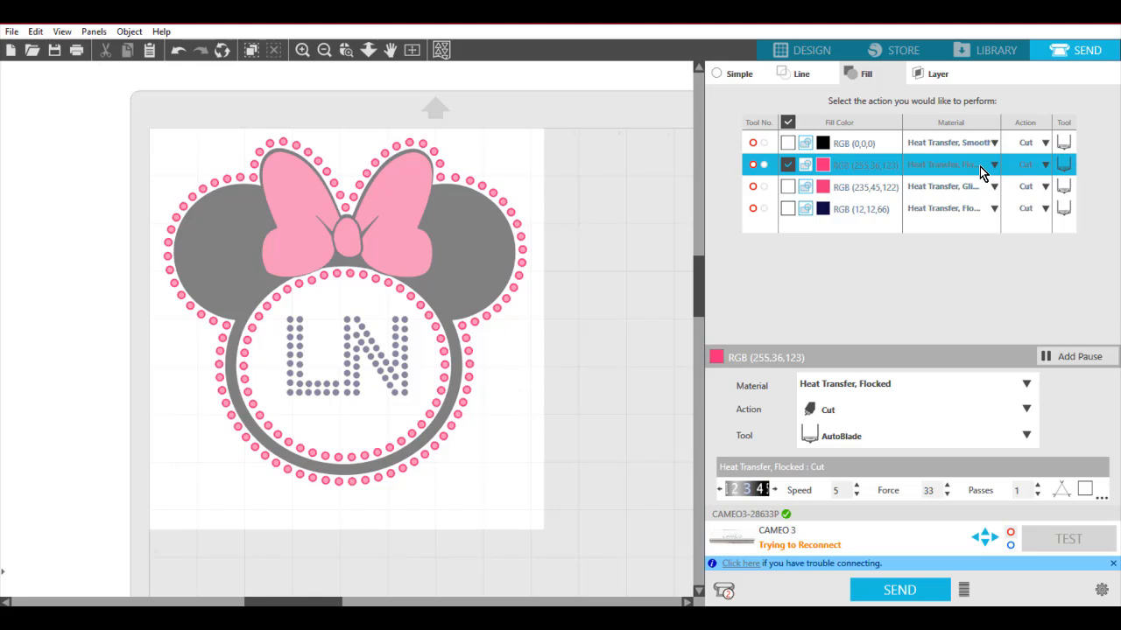
click(789, 163)
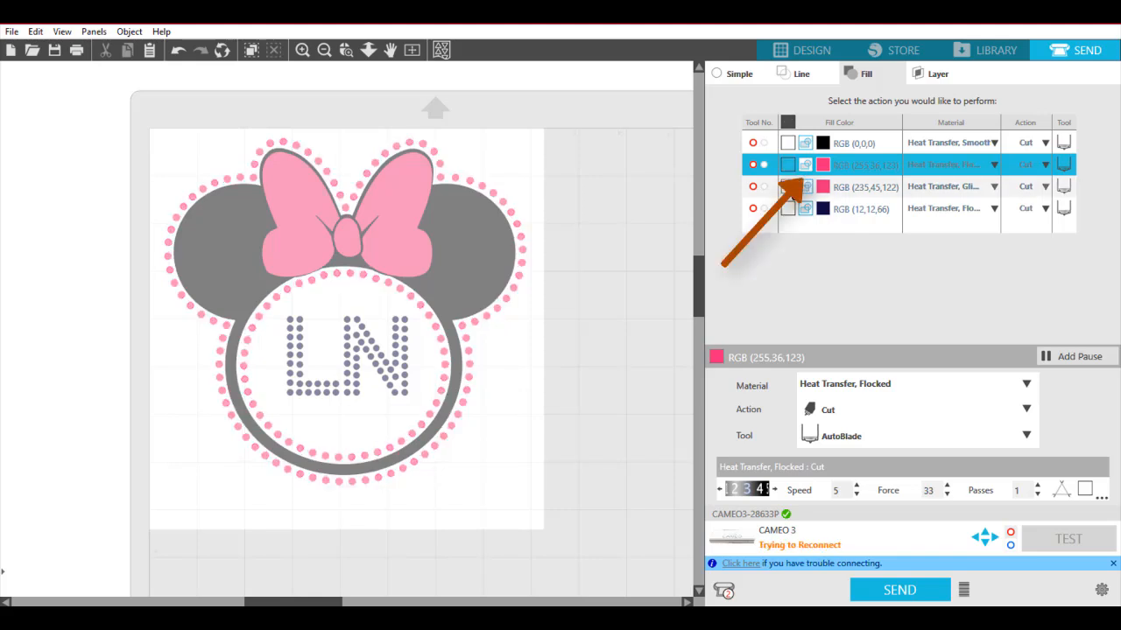
click(875, 186)
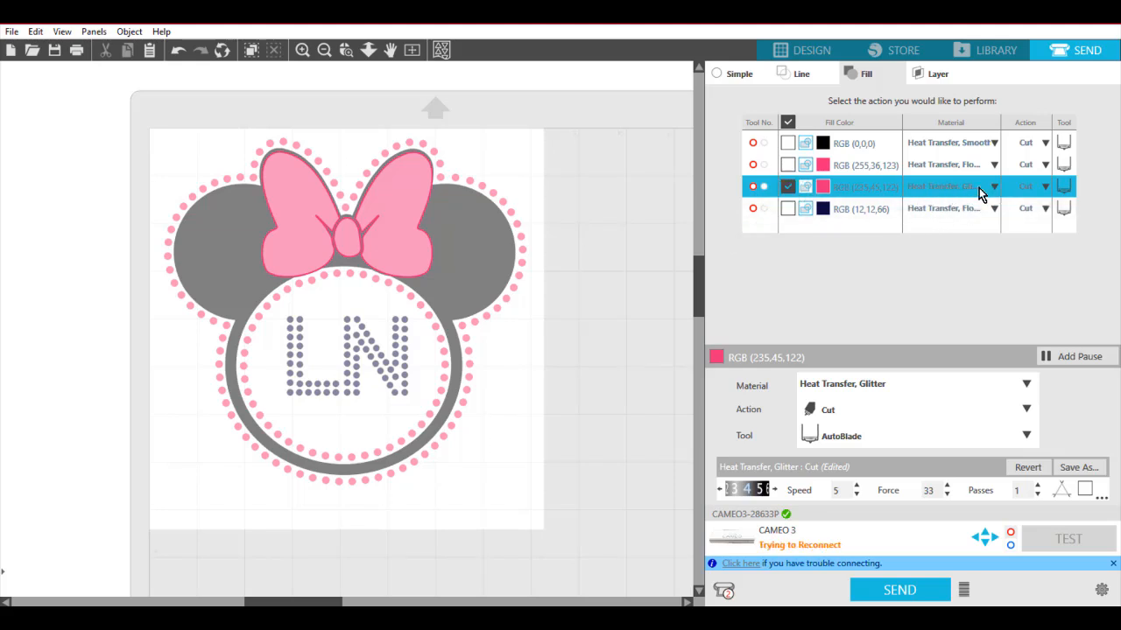
Step: Switch the cut from the bow to the navy letters RGB (12,12,66), and finally disable that fill too
click(787, 186)
click(787, 209)
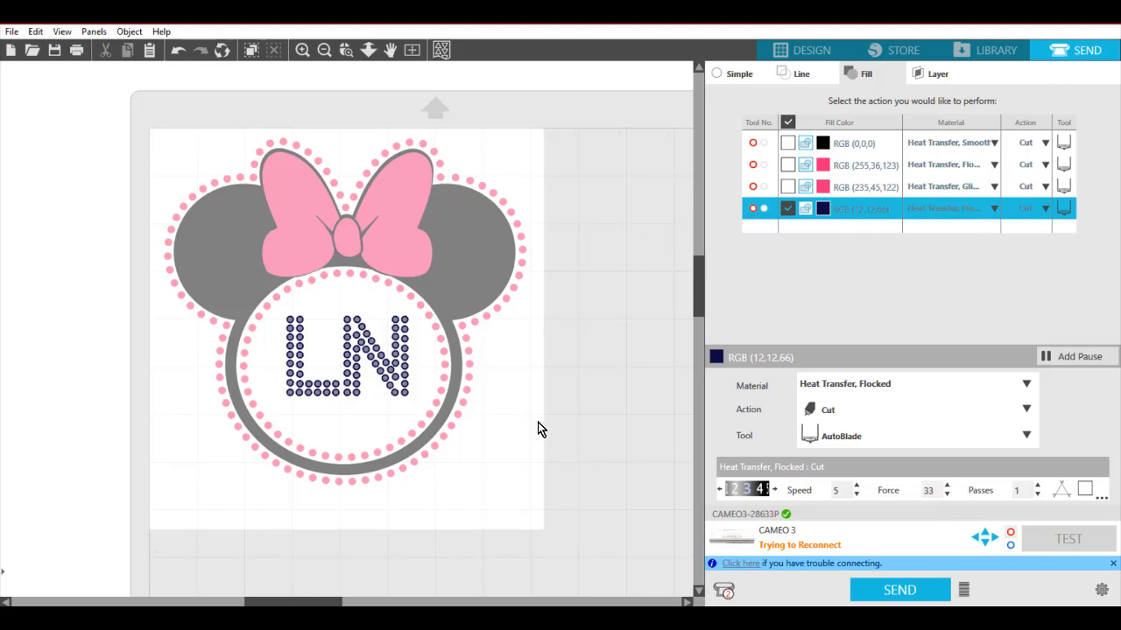
click(788, 210)
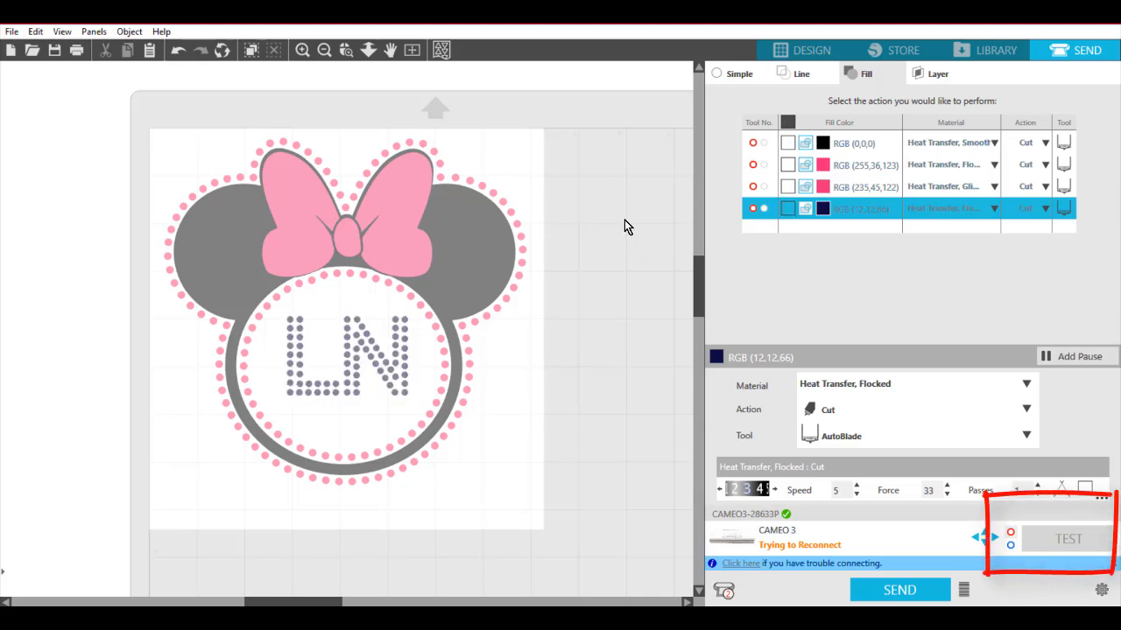